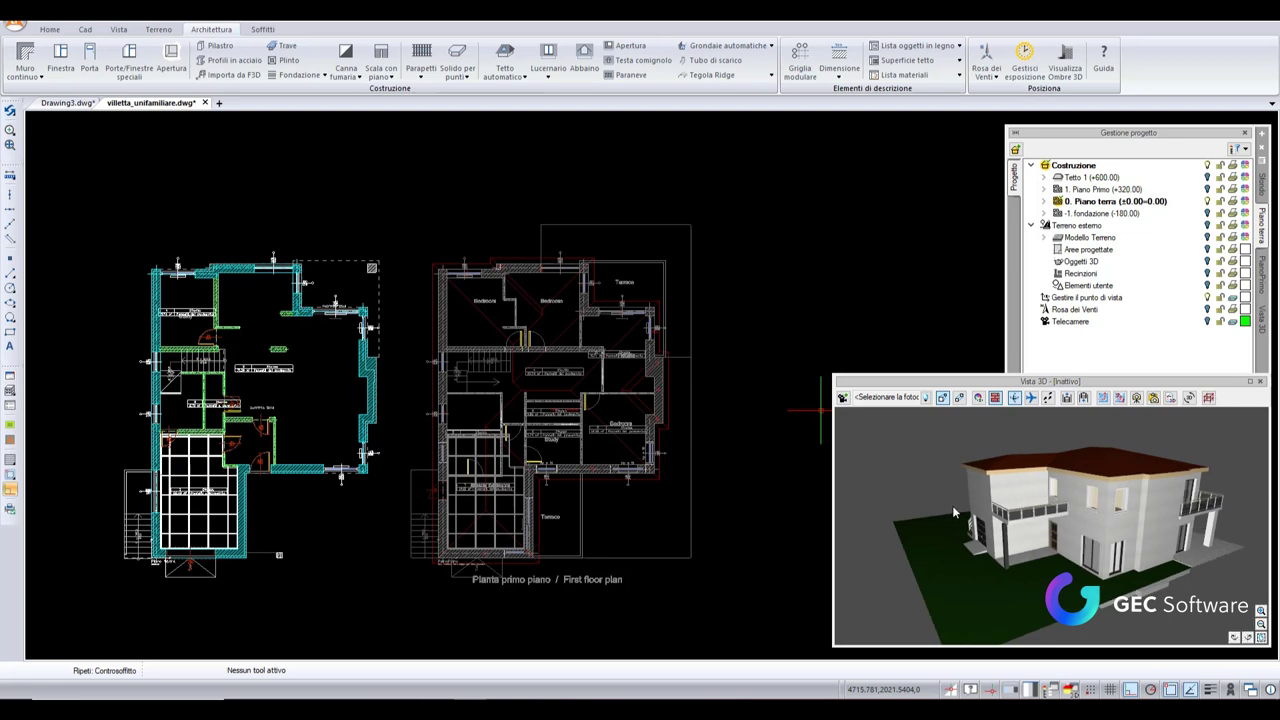
- Maximise and restore the Vista 3D window, centre it, and make it the active workspace
click(1256, 385)
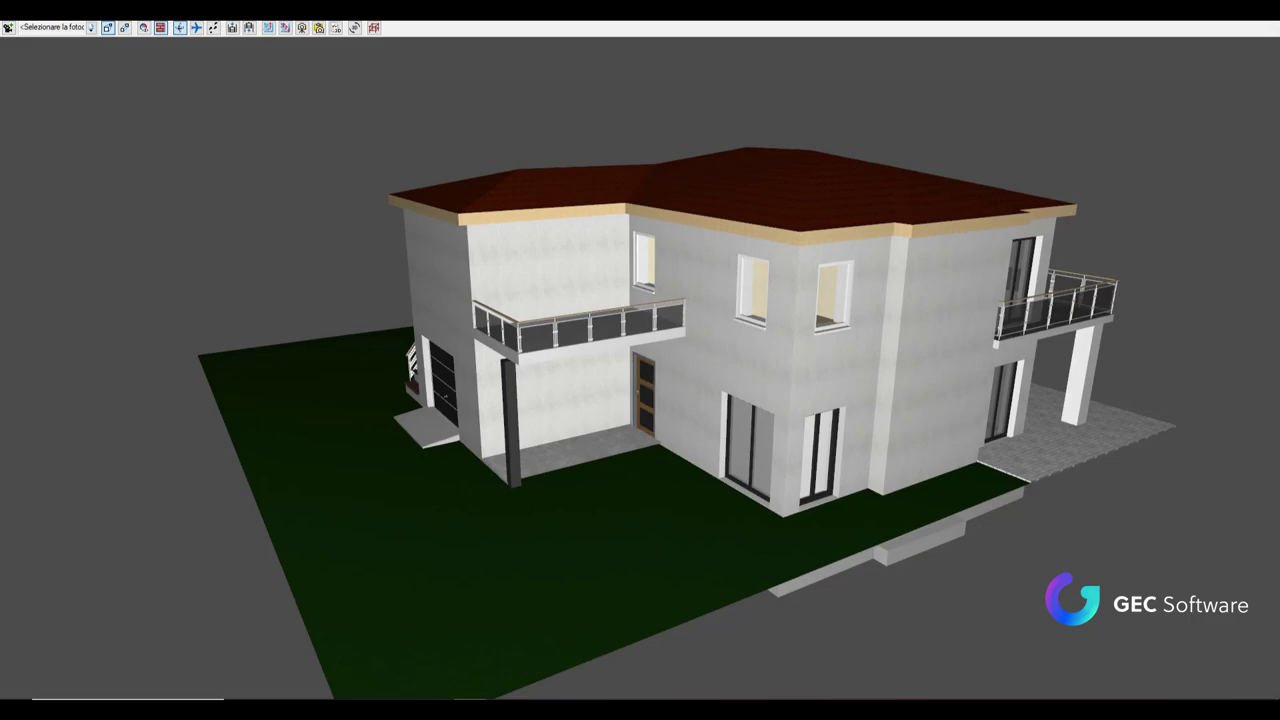
click(1261, 21)
drag(1118, 380, 724, 230)
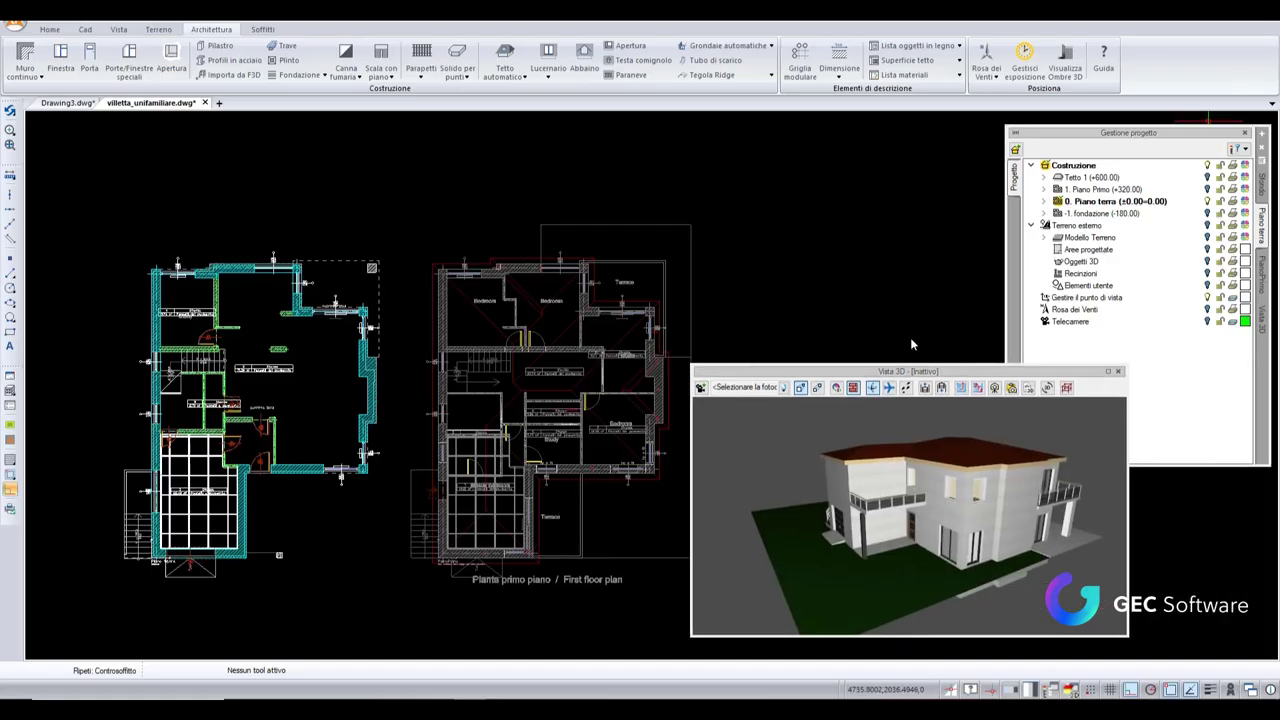
click(1263, 318)
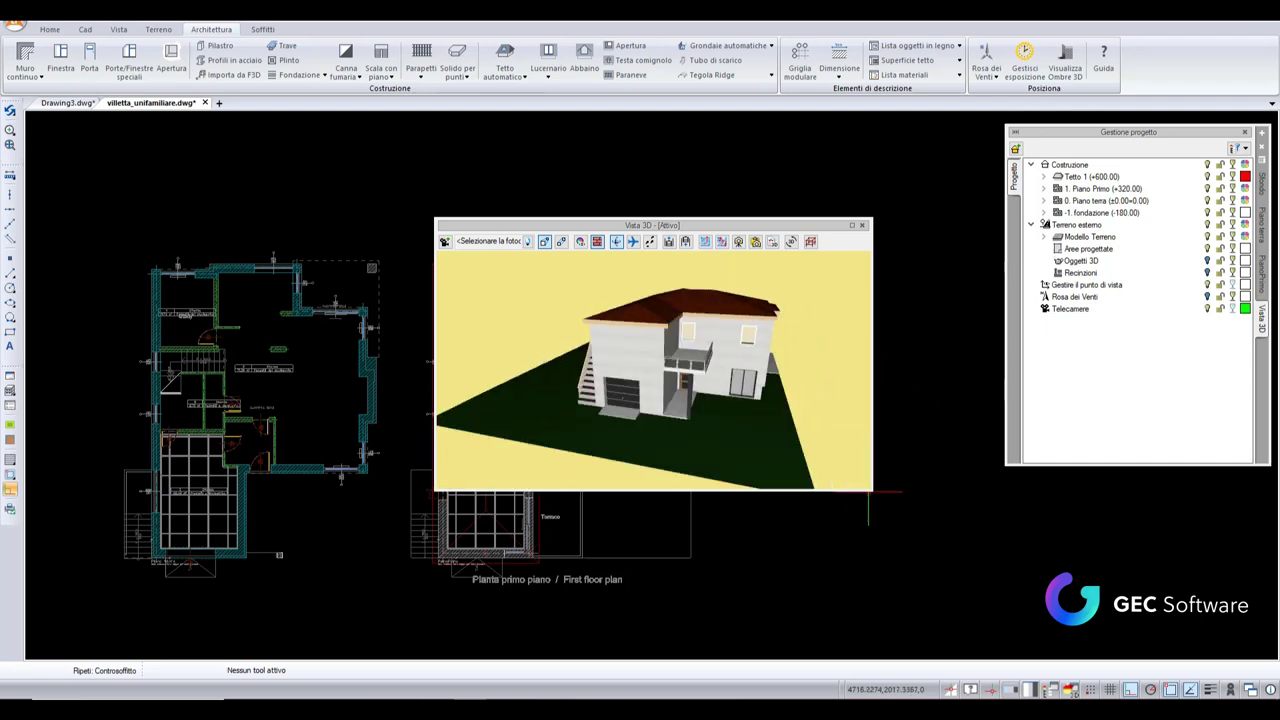
- Enlarge the Vista 3D window, hide Tetto 1 and 1. Piano Primo, and expand 0. Piano terra
drag(903, 537, 1027, 680)
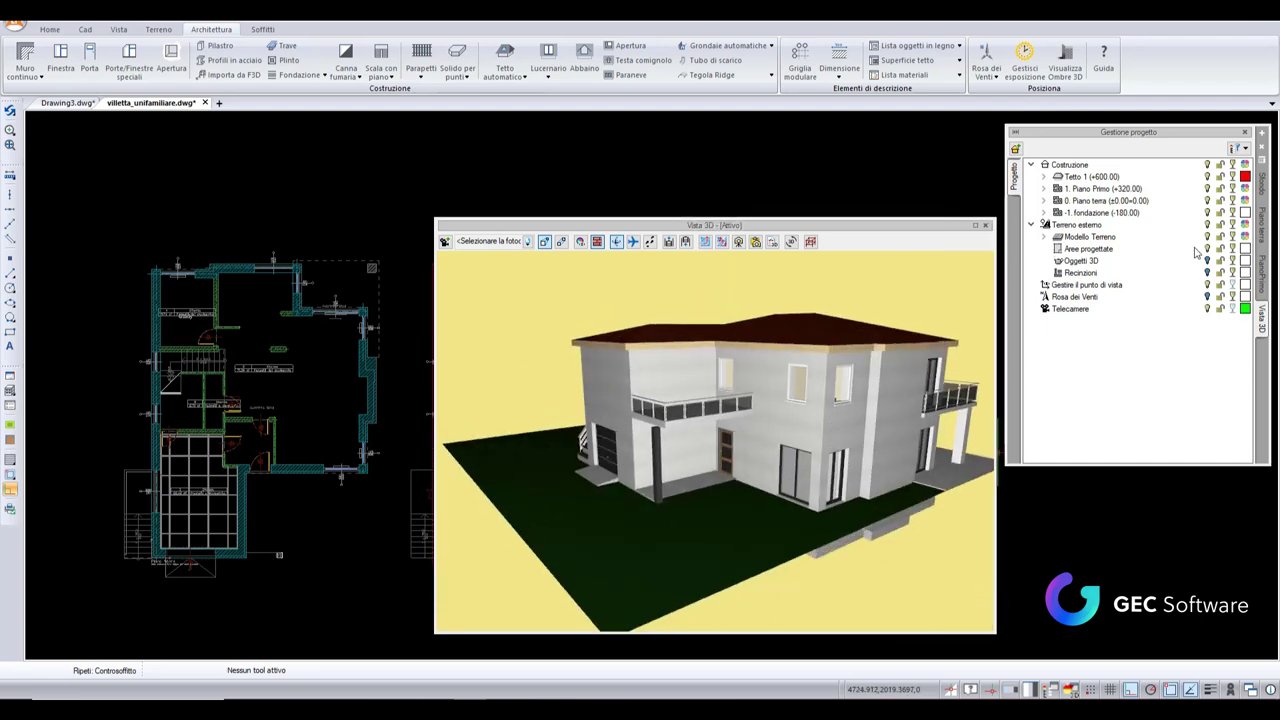
click(1234, 177)
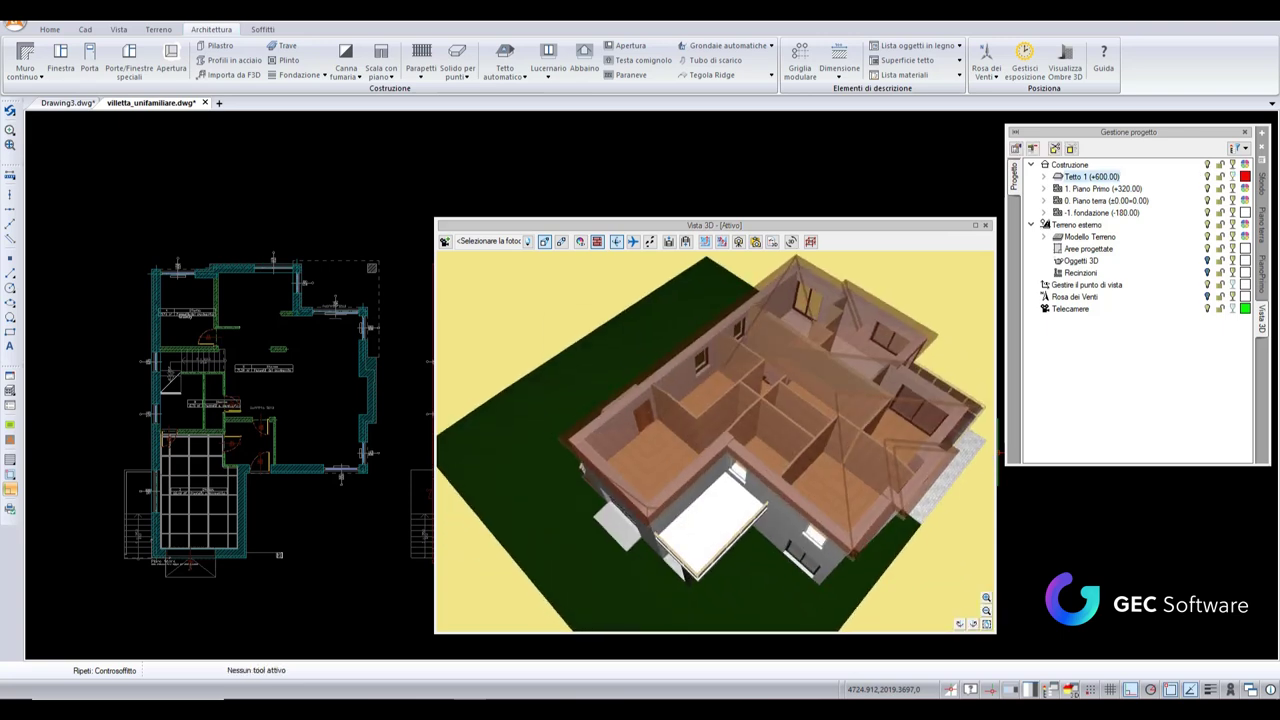
click(1234, 178)
click(1208, 177)
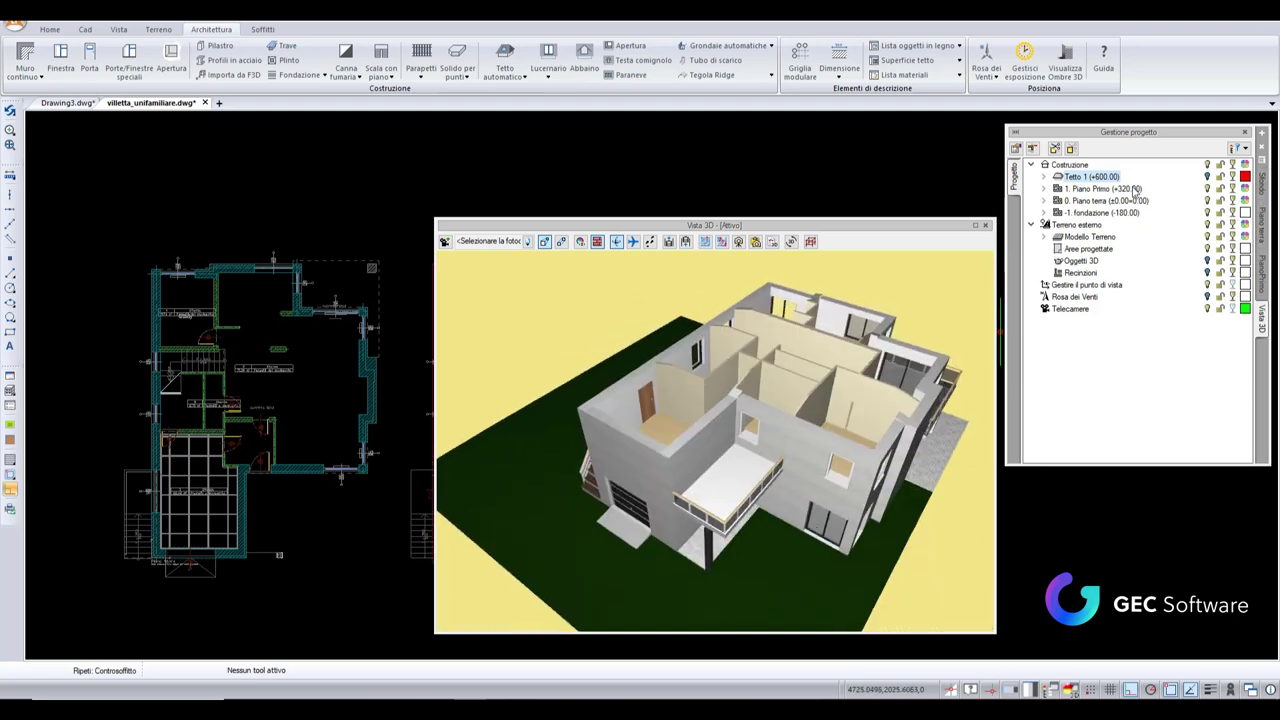
click(1150, 190)
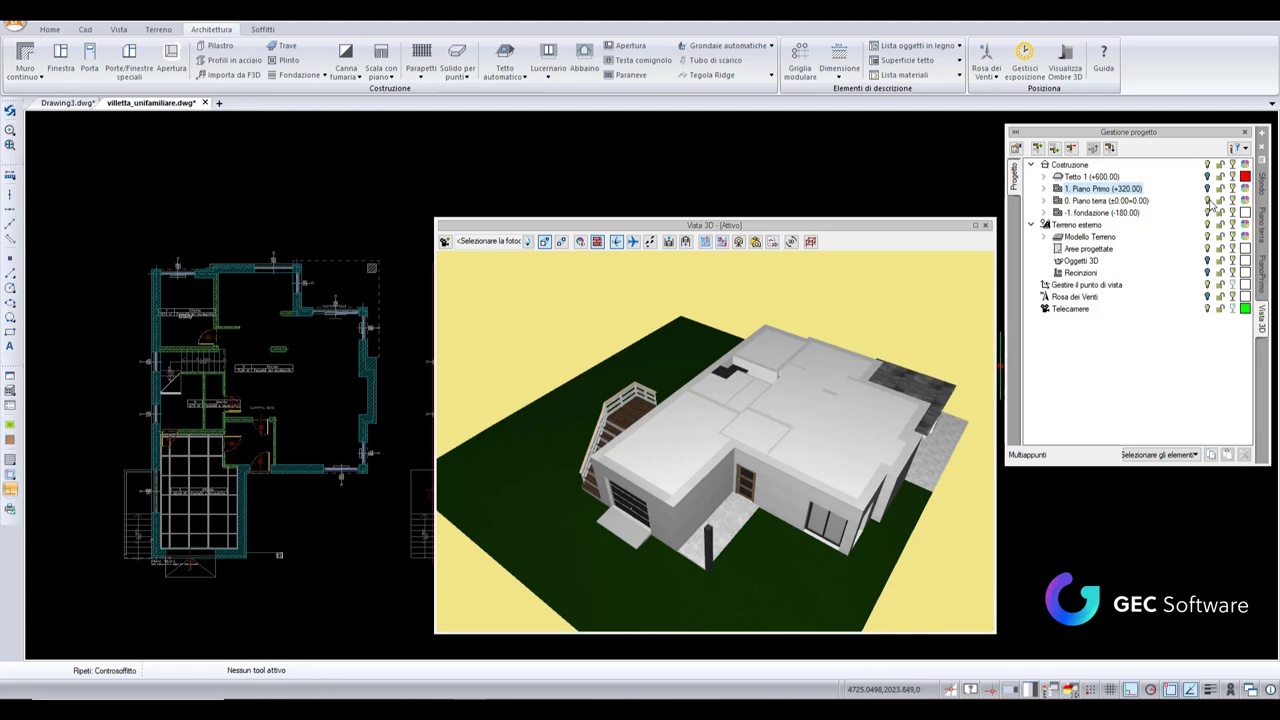
click(1045, 202)
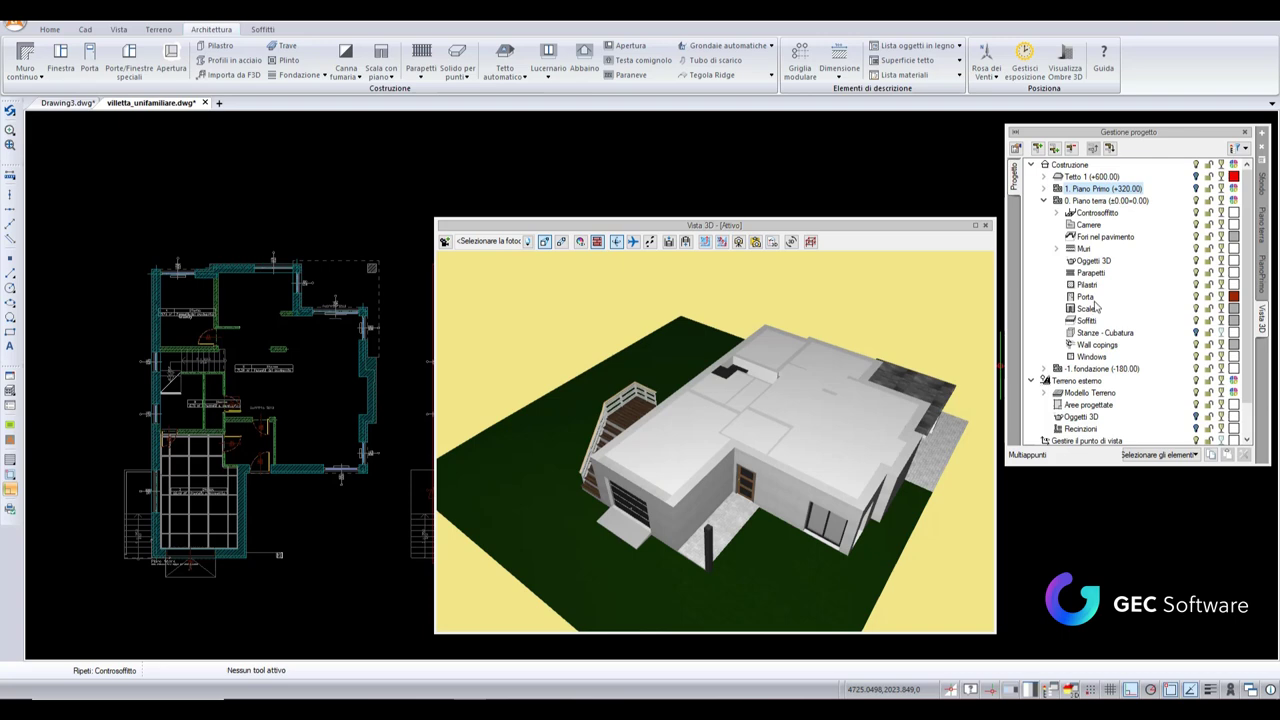
- Turn off Soffitti, delete the white boxes by the dining table and armchairs, and maximise Vista 3D
click(1197, 320)
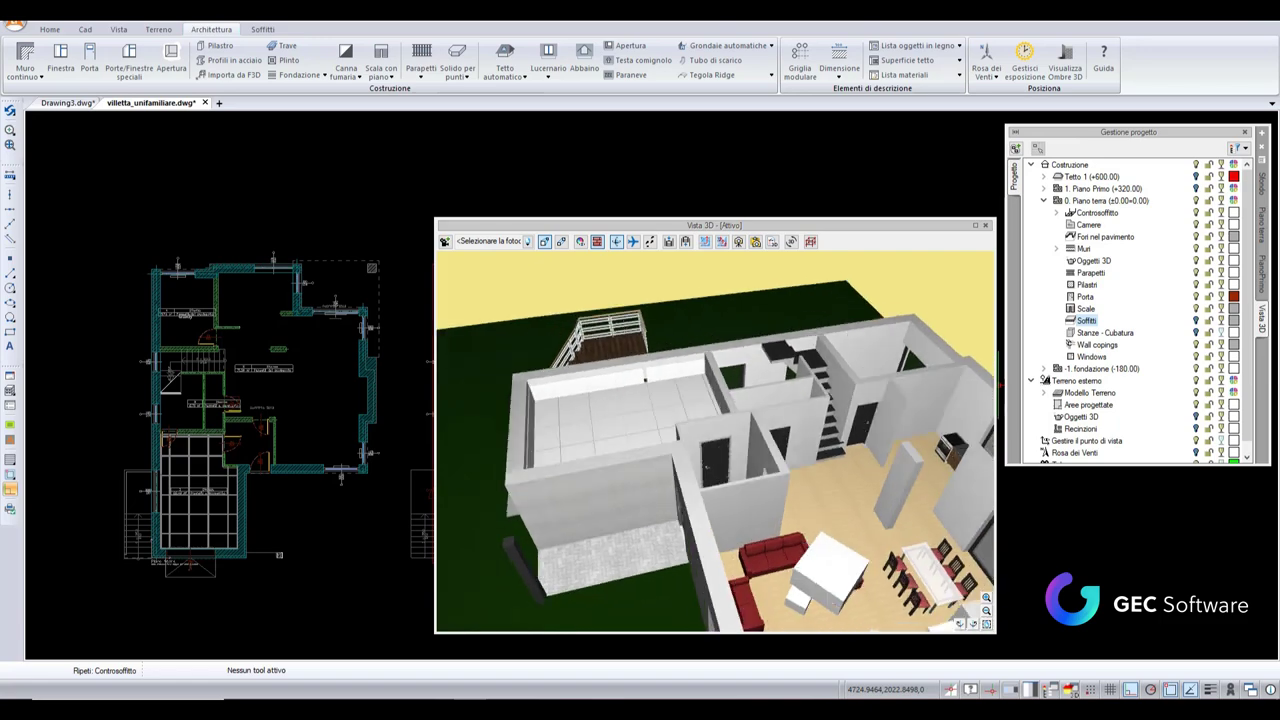
click(928, 505)
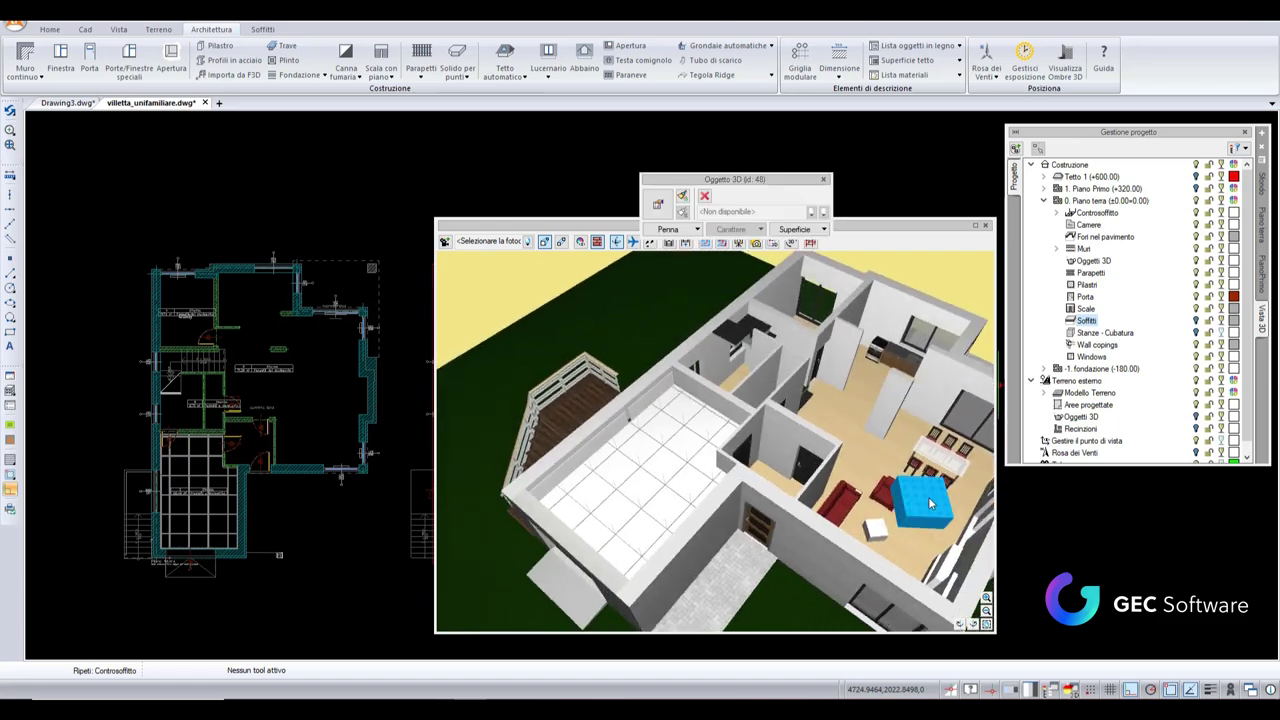
key(Delete)
click(870, 532)
key(Delete)
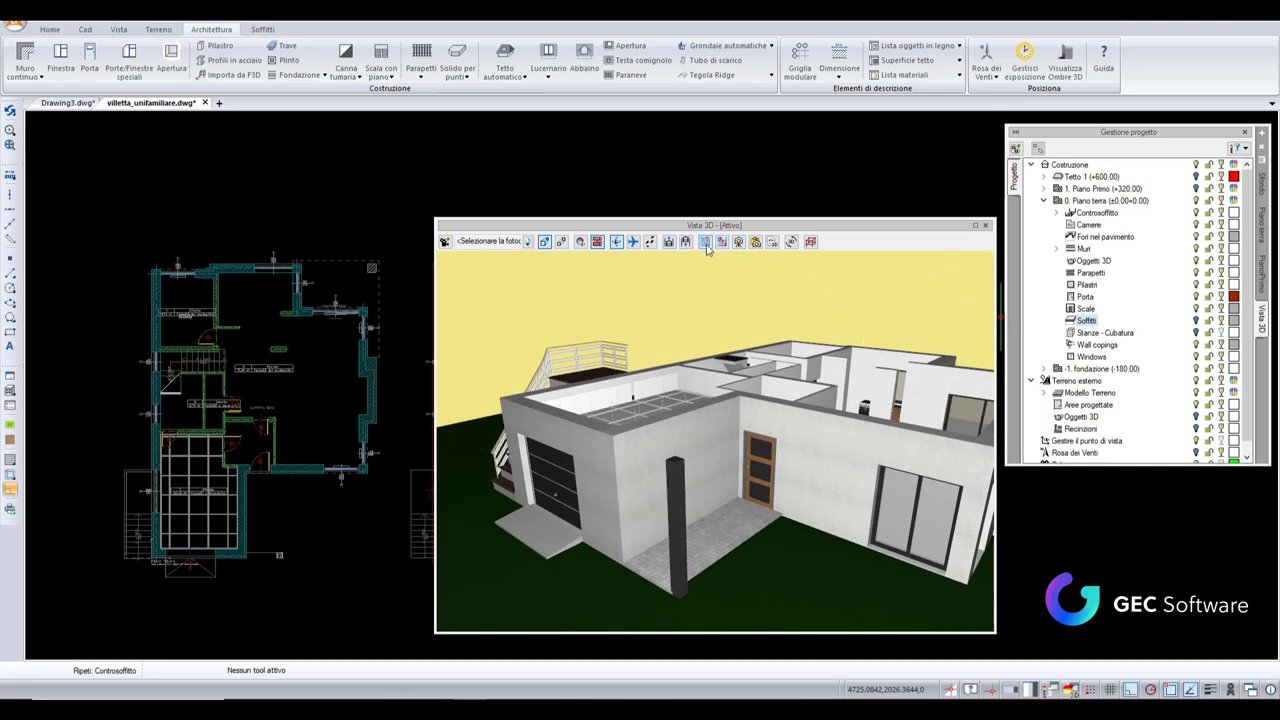
click(975, 227)
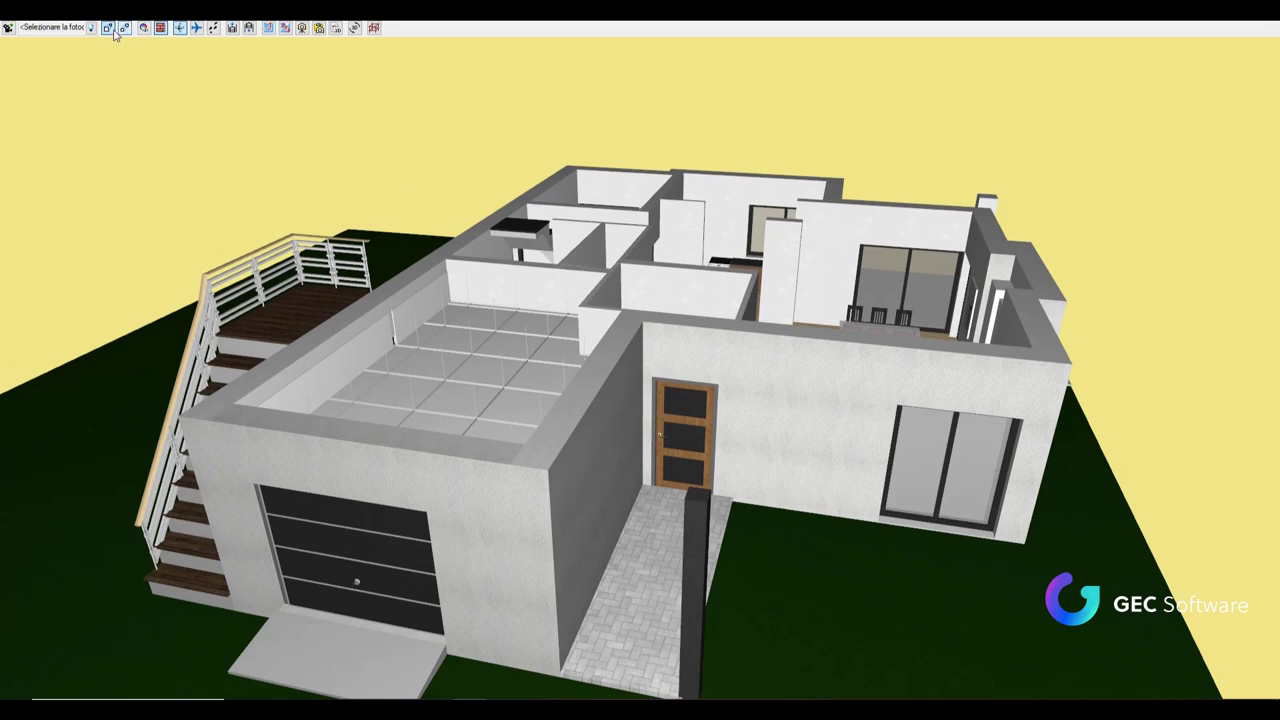
- Preview the Fotocamera 2 camera, then Vista dall'alto, then Vista laterale sinistra
click(90, 28)
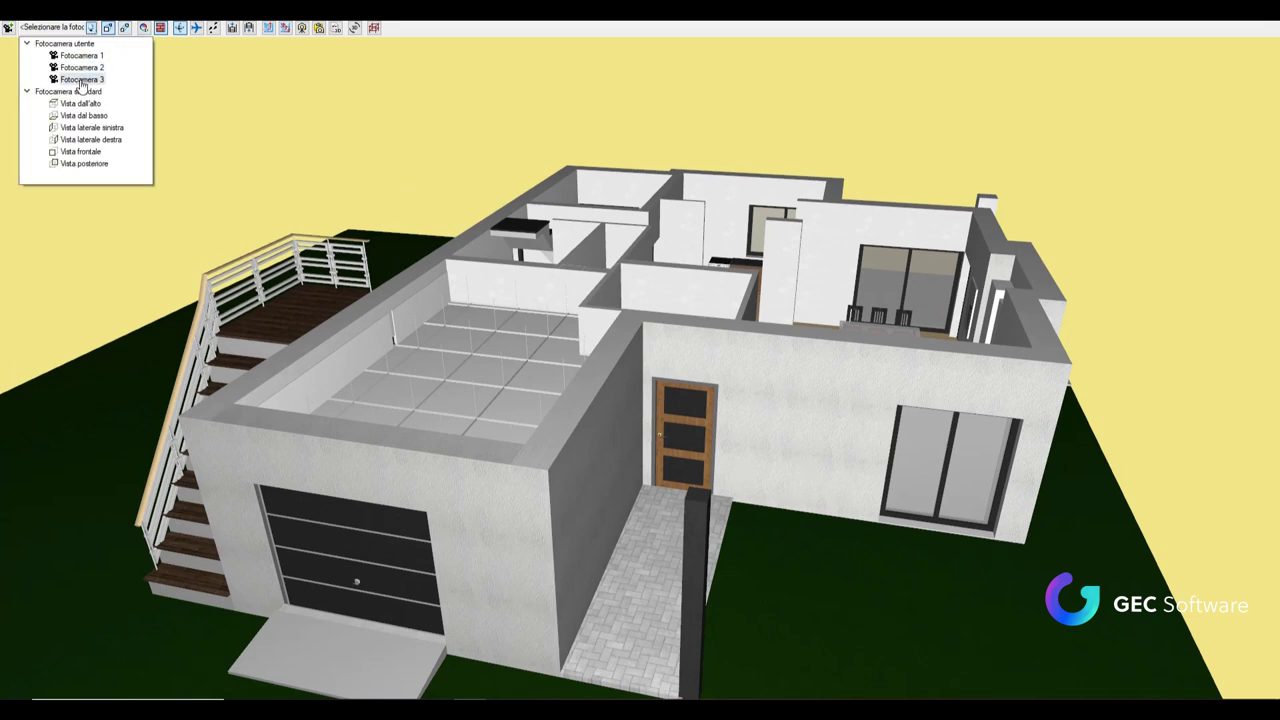
click(87, 68)
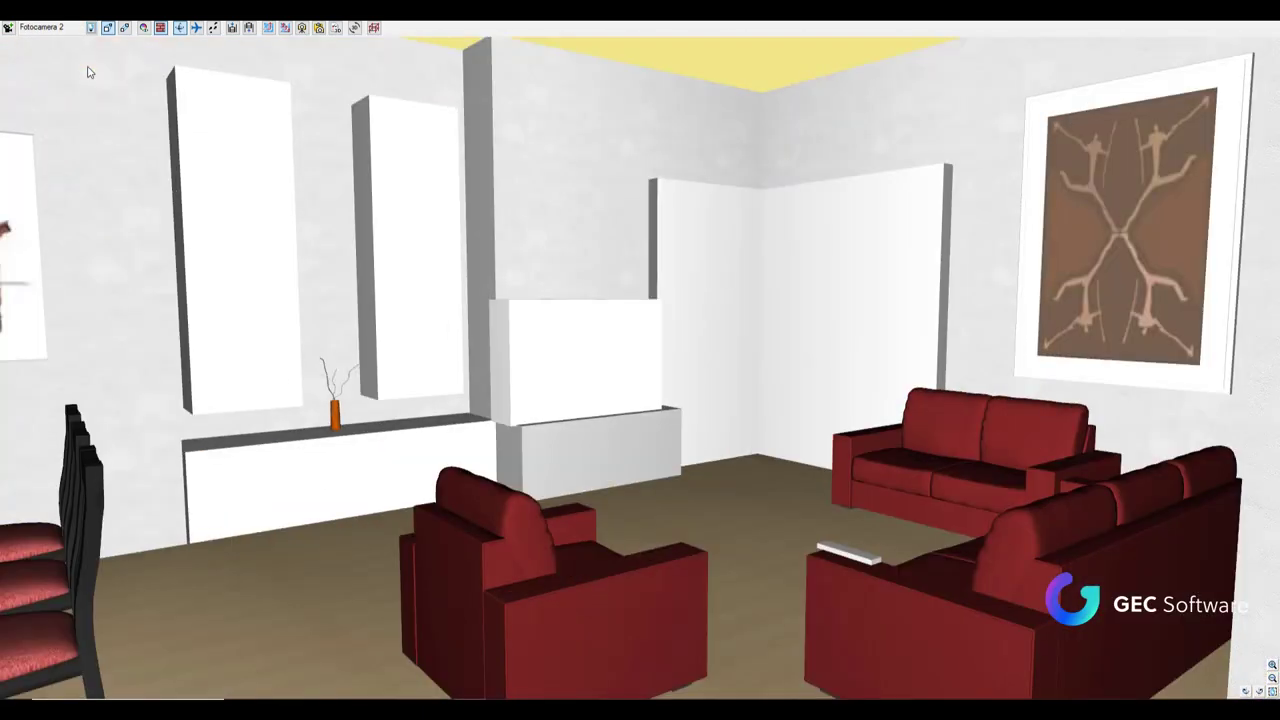
click(91, 28)
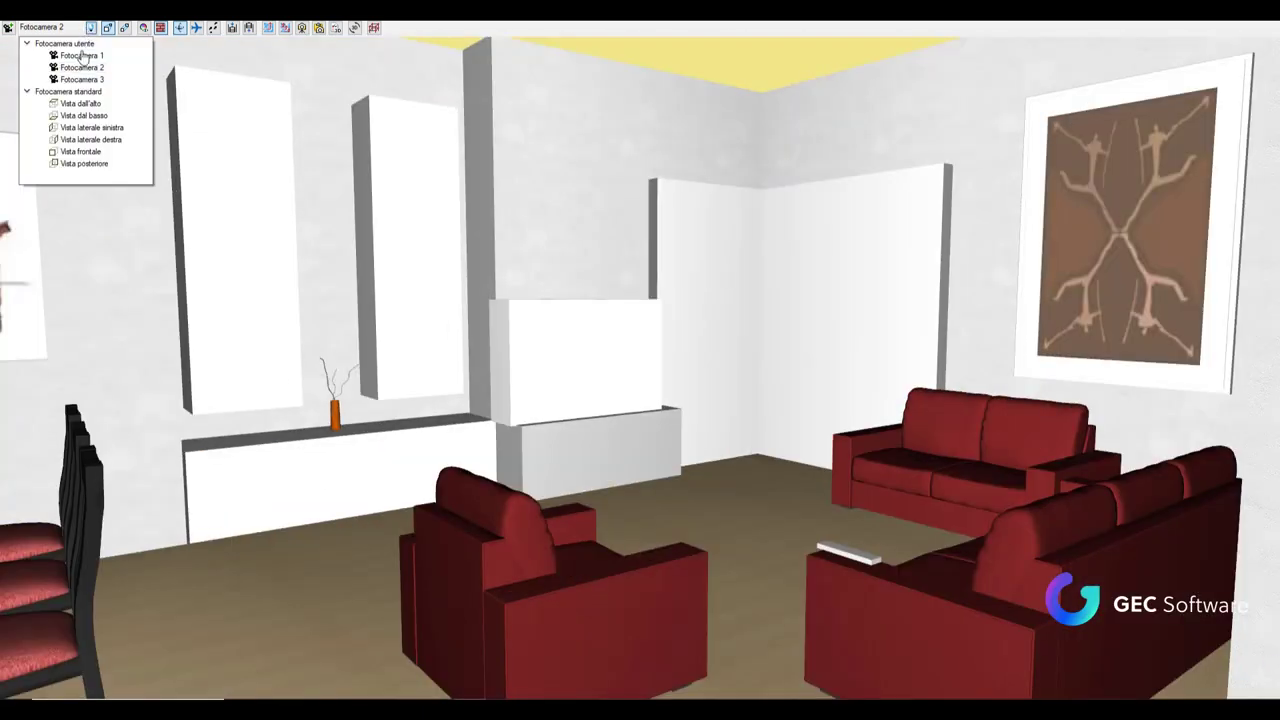
click(80, 104)
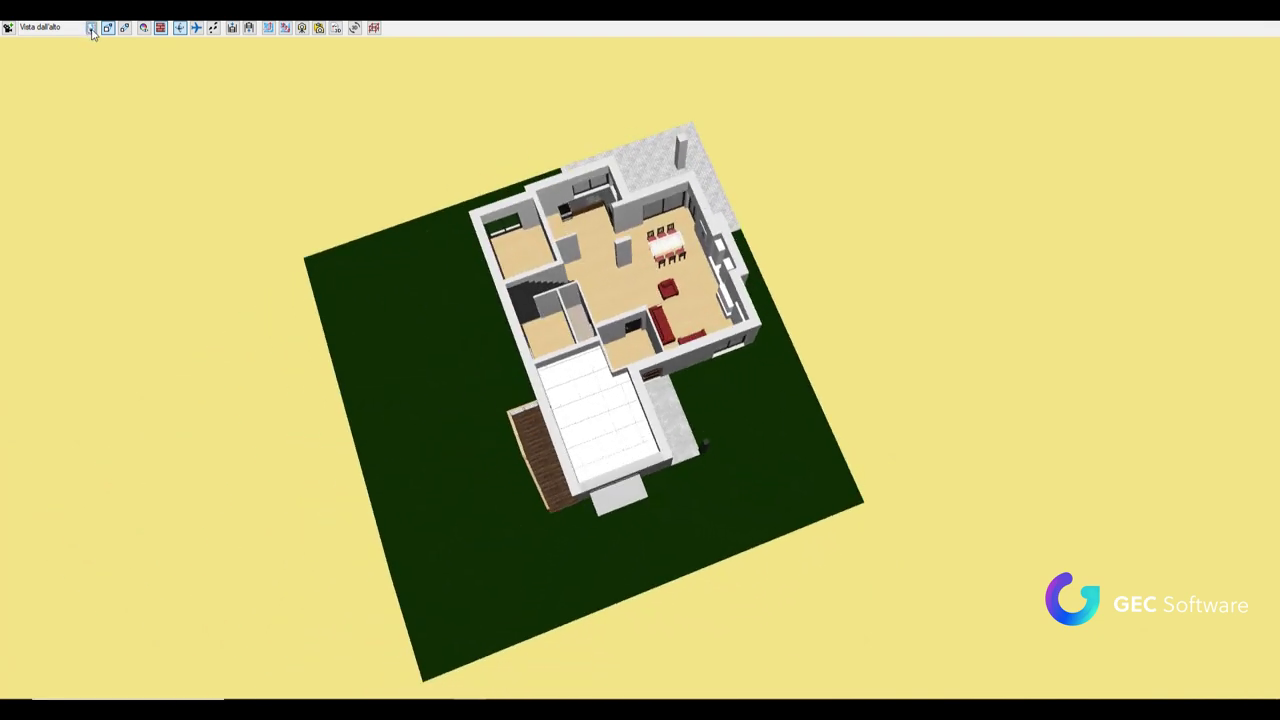
click(91, 28)
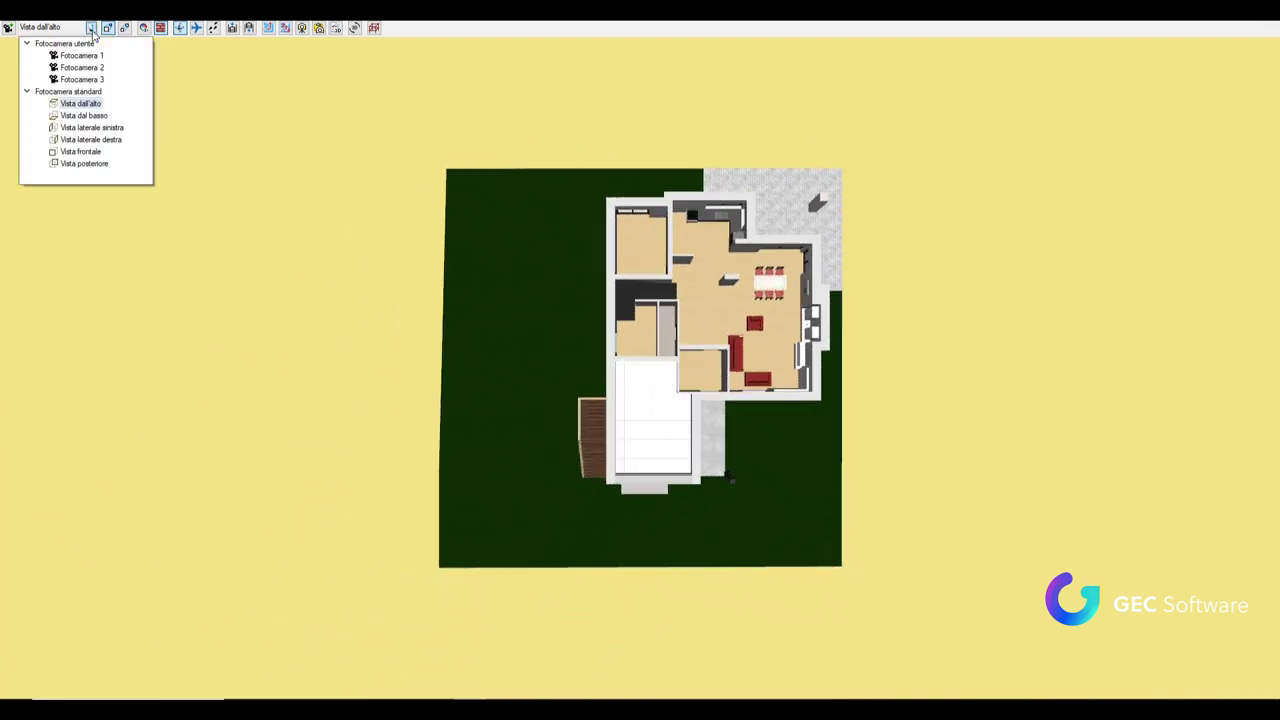
click(108, 128)
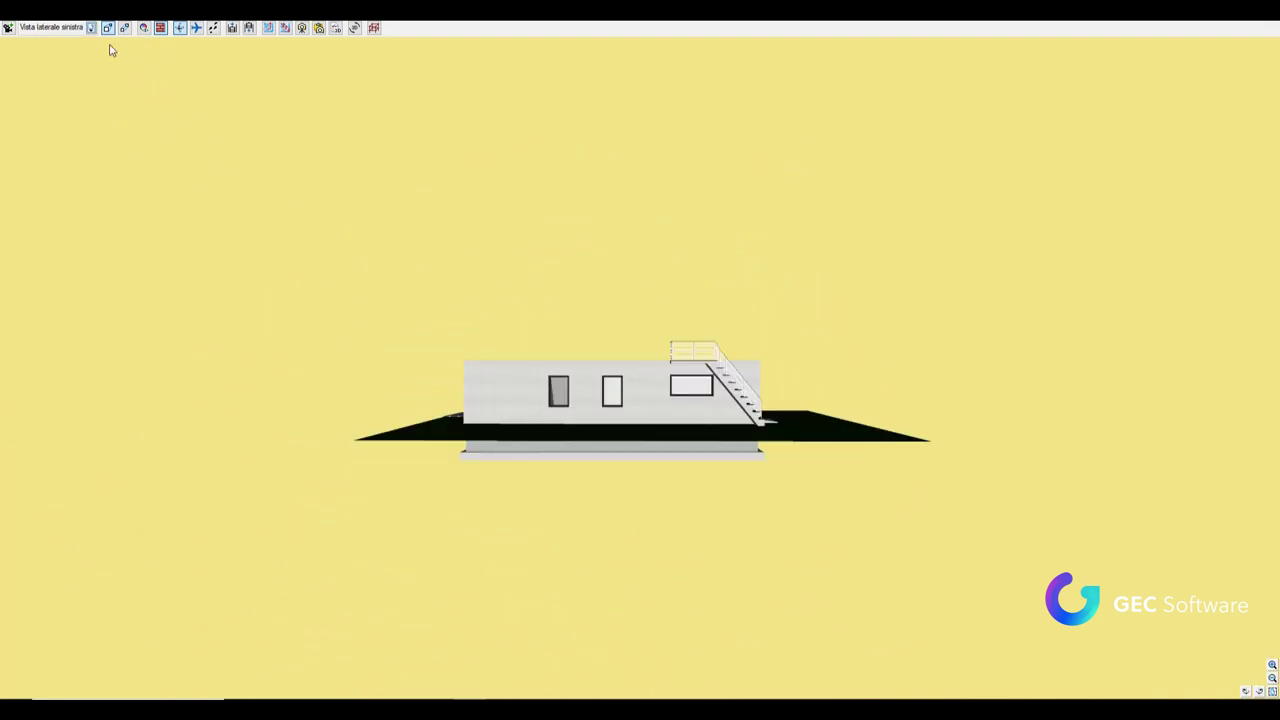
click(91, 28)
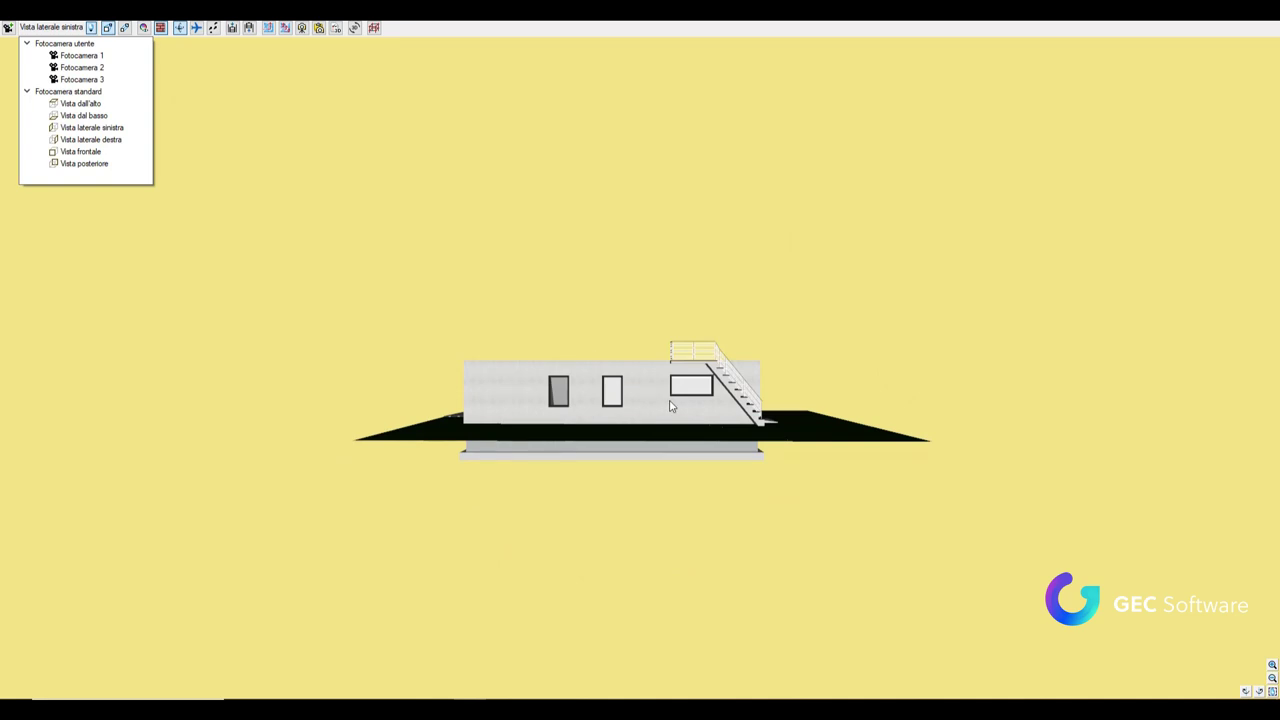
scroll(596, 399, up, 3)
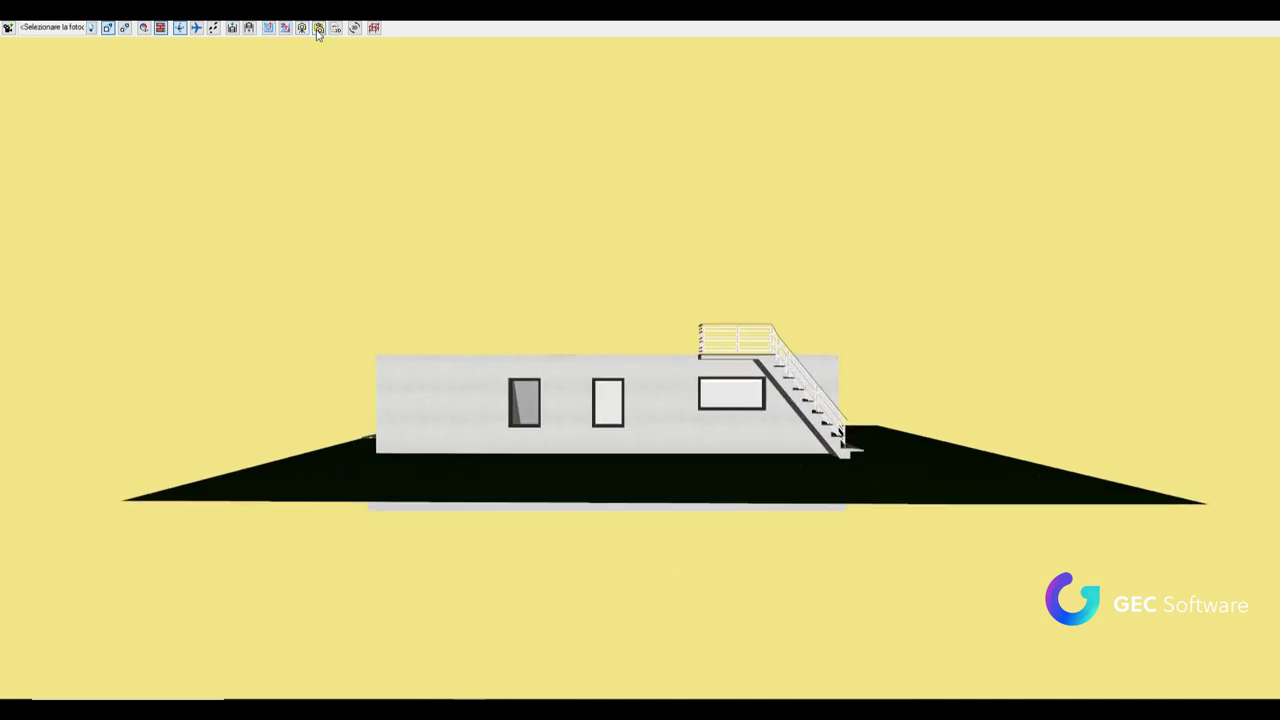
click(126, 28)
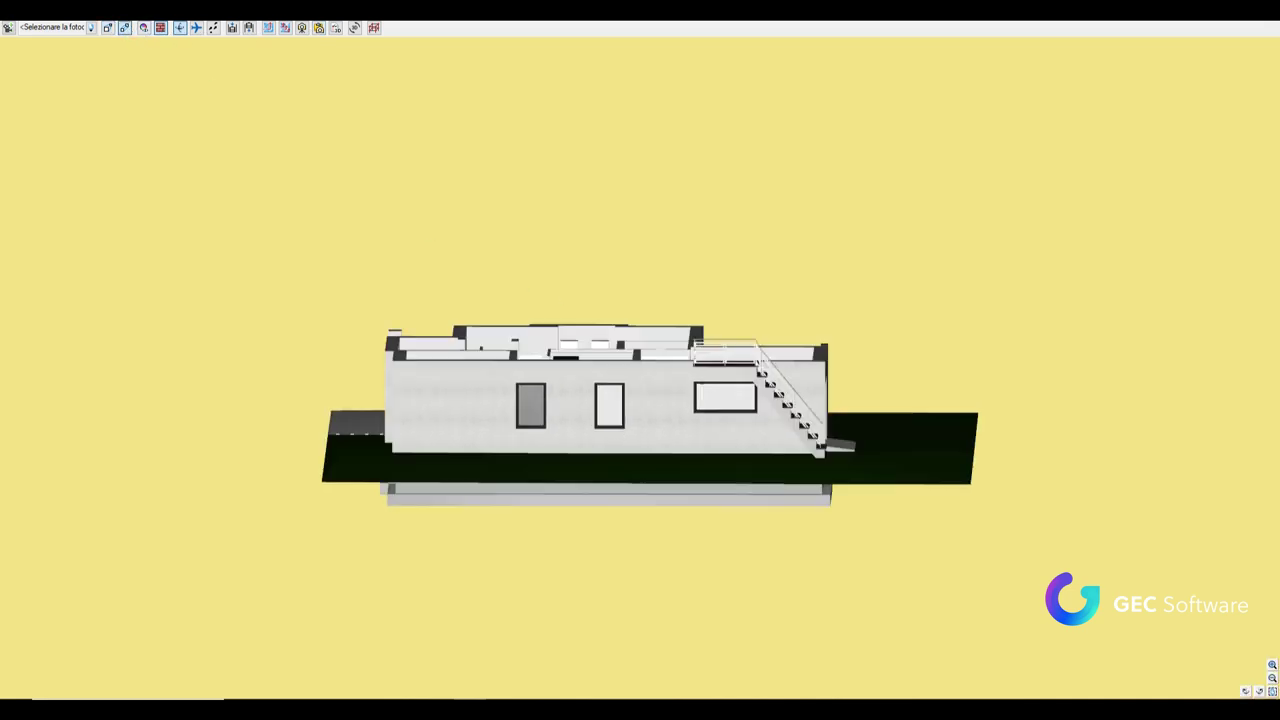
click(109, 28)
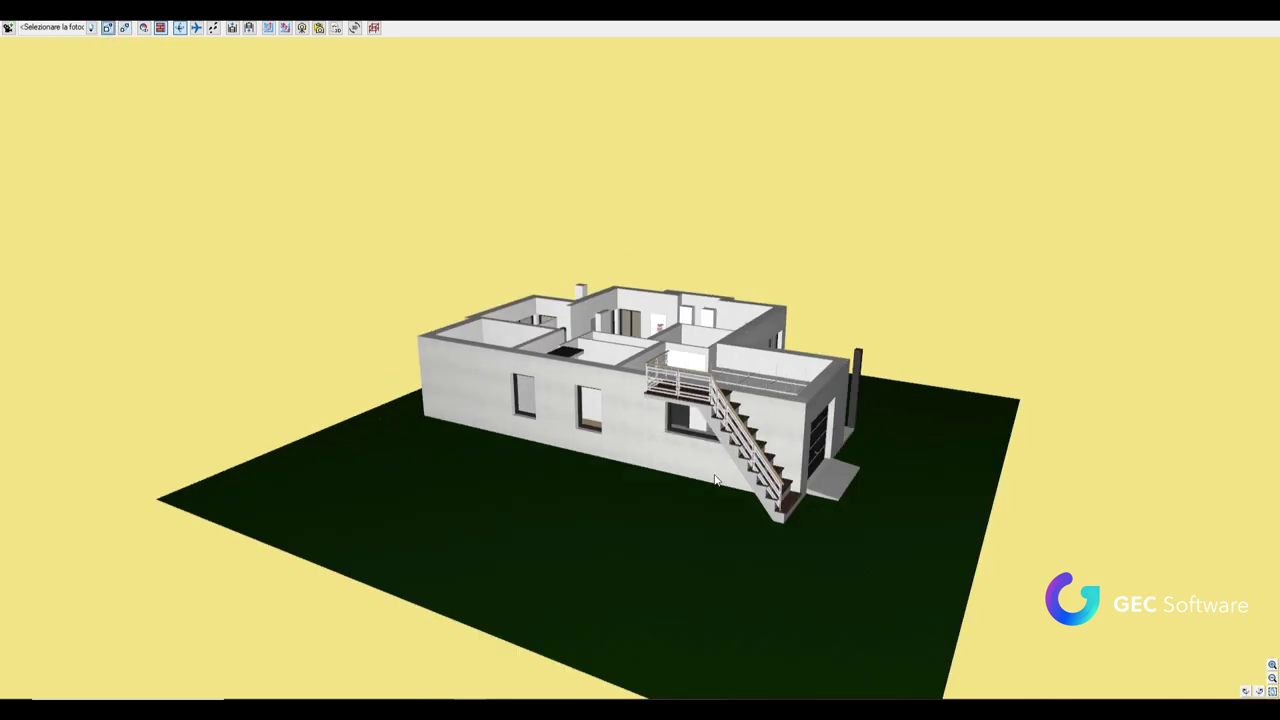
mouse_move(640, 400)
mouse_down()
mouse_move(760, 300)
mouse_move(760, 380)
mouse_up()
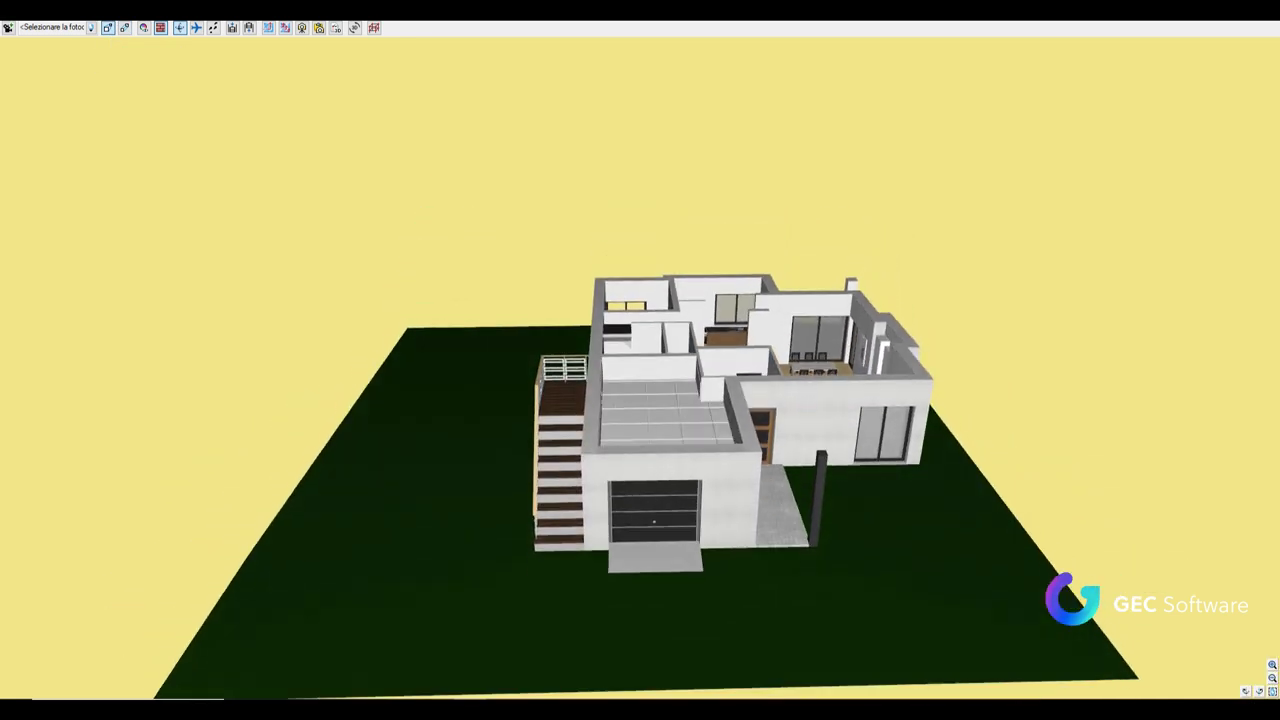
click(160, 28)
mouse_move(780, 470)
mouse_down()
mouse_move(836, 505)
mouse_move(760, 420)
mouse_move(700, 380)
mouse_up()
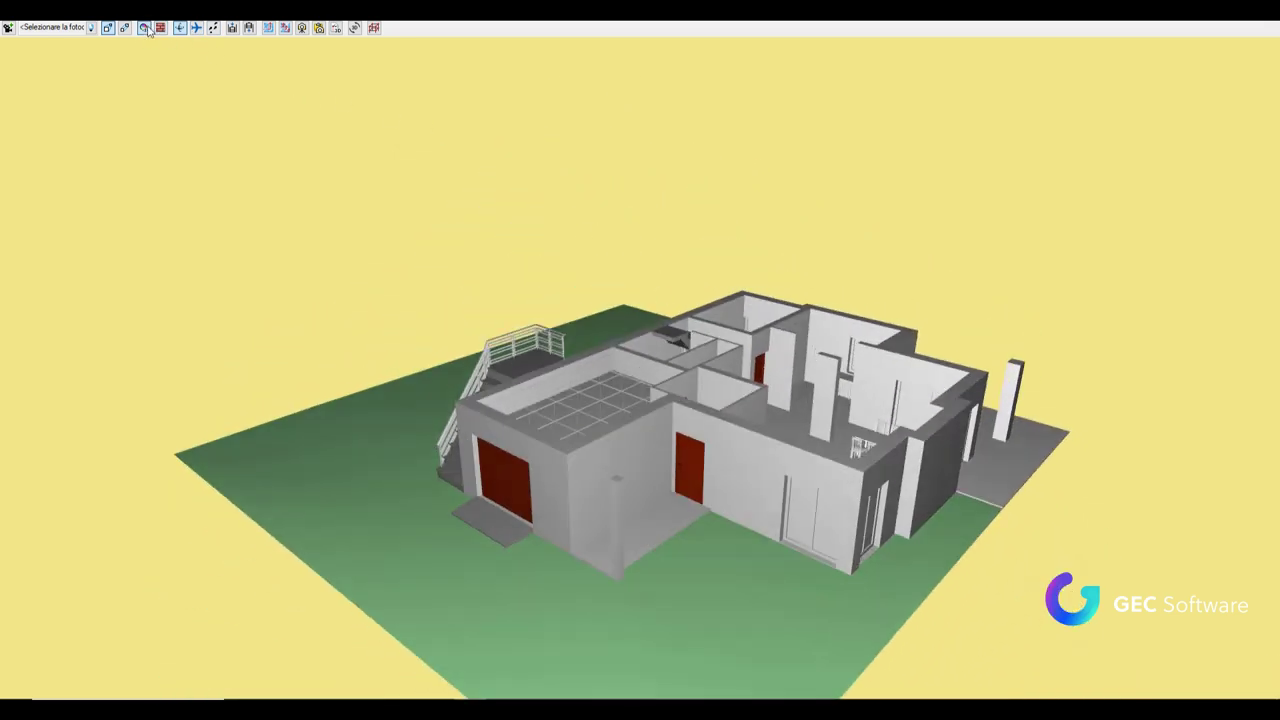
click(145, 28)
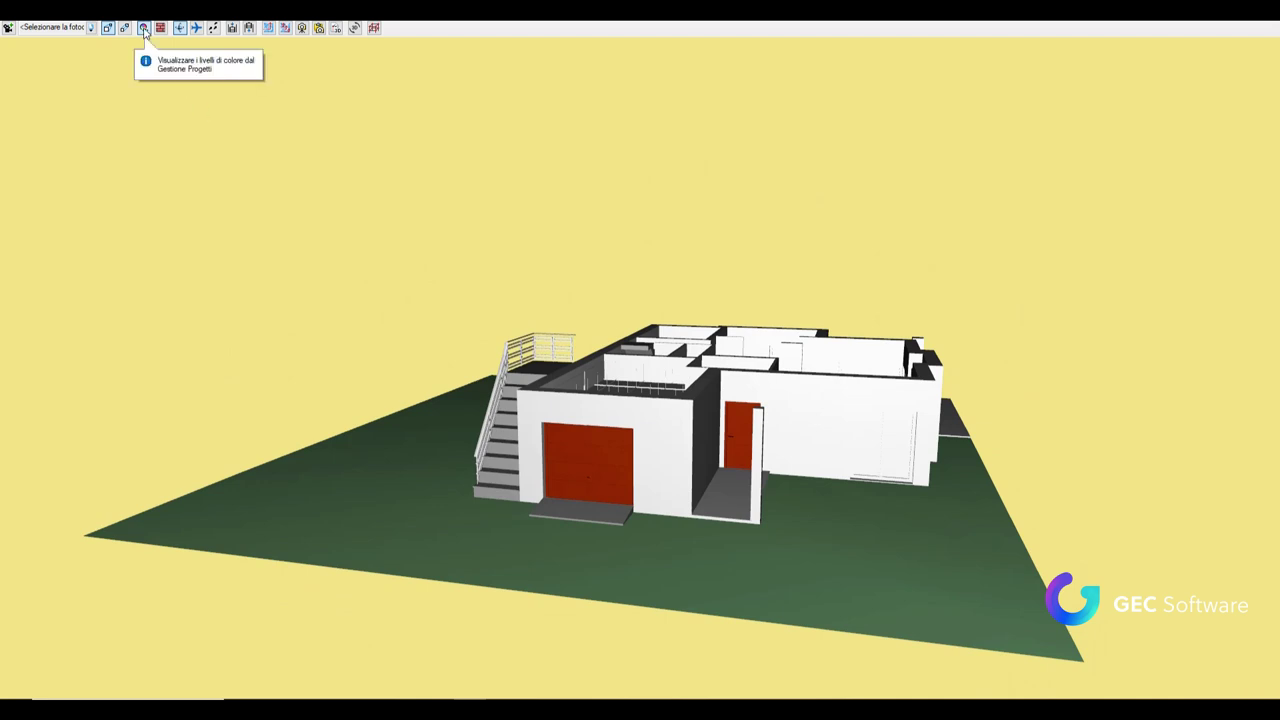
click(160, 28)
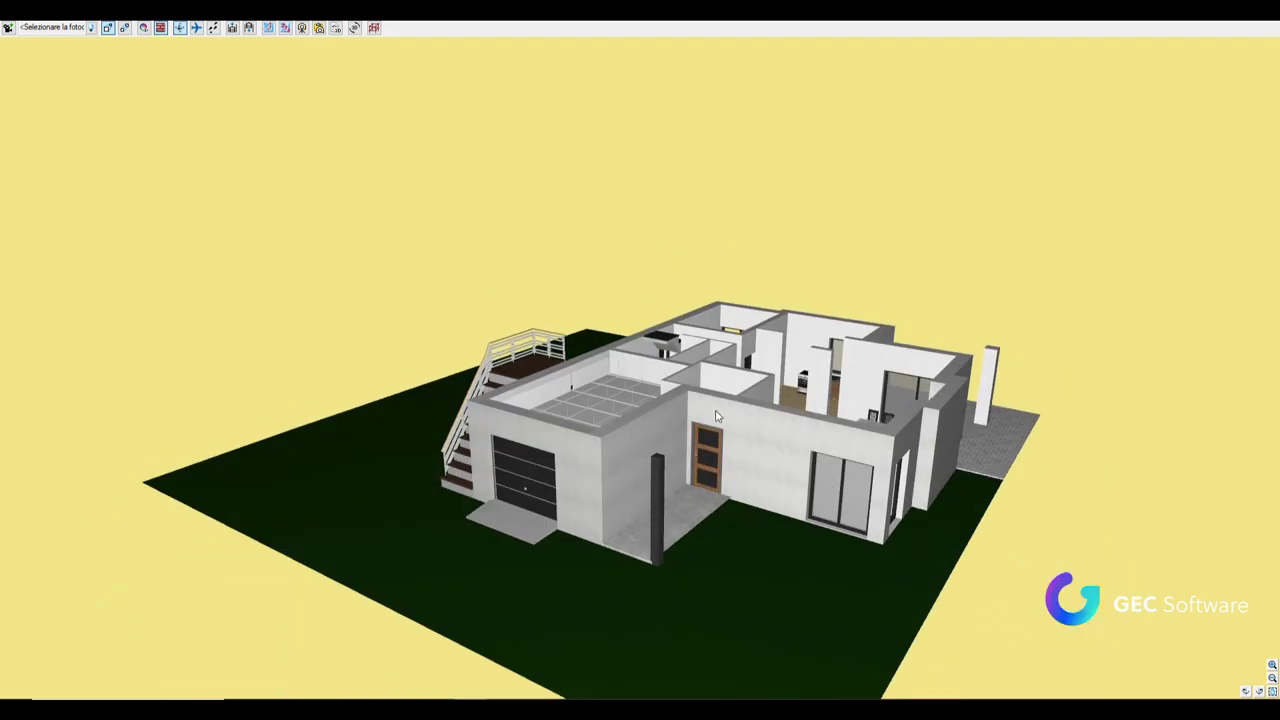
drag(937, 428, 793, 530)
- Start the automatic orbit, then switch to Modalità passeggiata and walk up to the front door
click(184, 32)
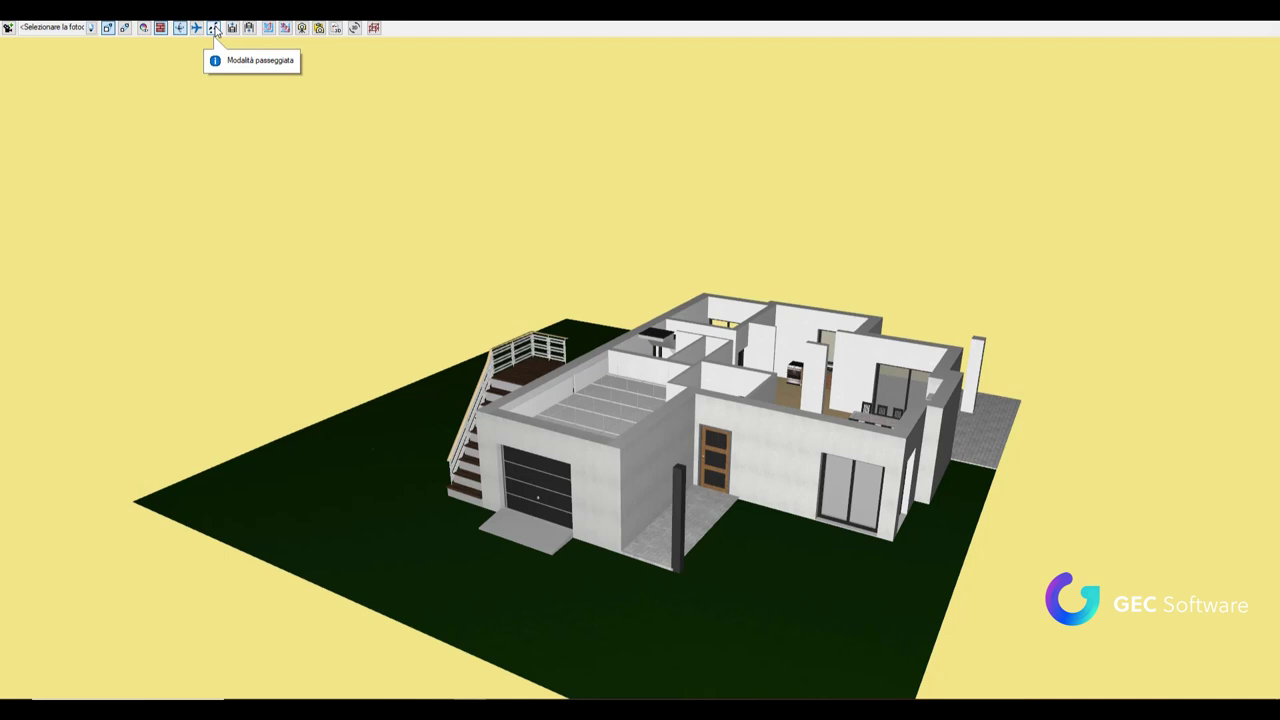
click(214, 30)
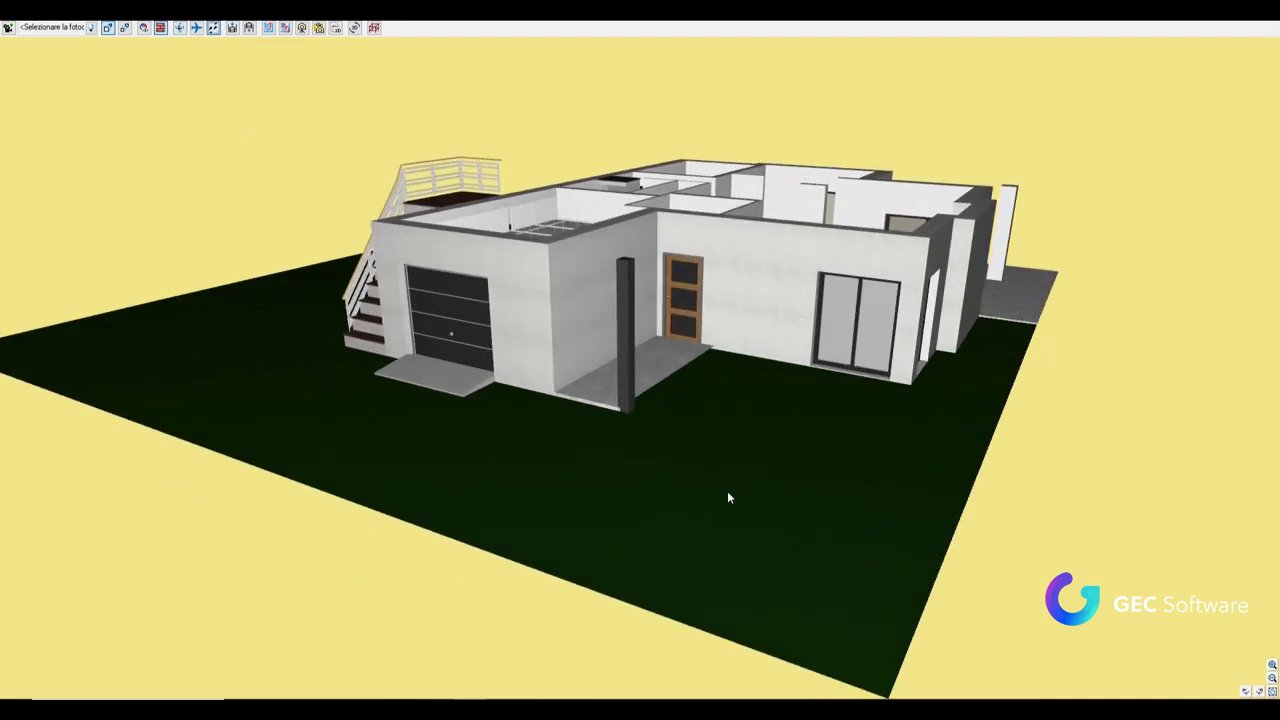
mouse_move(728, 497)
mouse_down()
mouse_move(722, 435)
mouse_move(607, 378)
mouse_move(314, 157)
mouse_up()
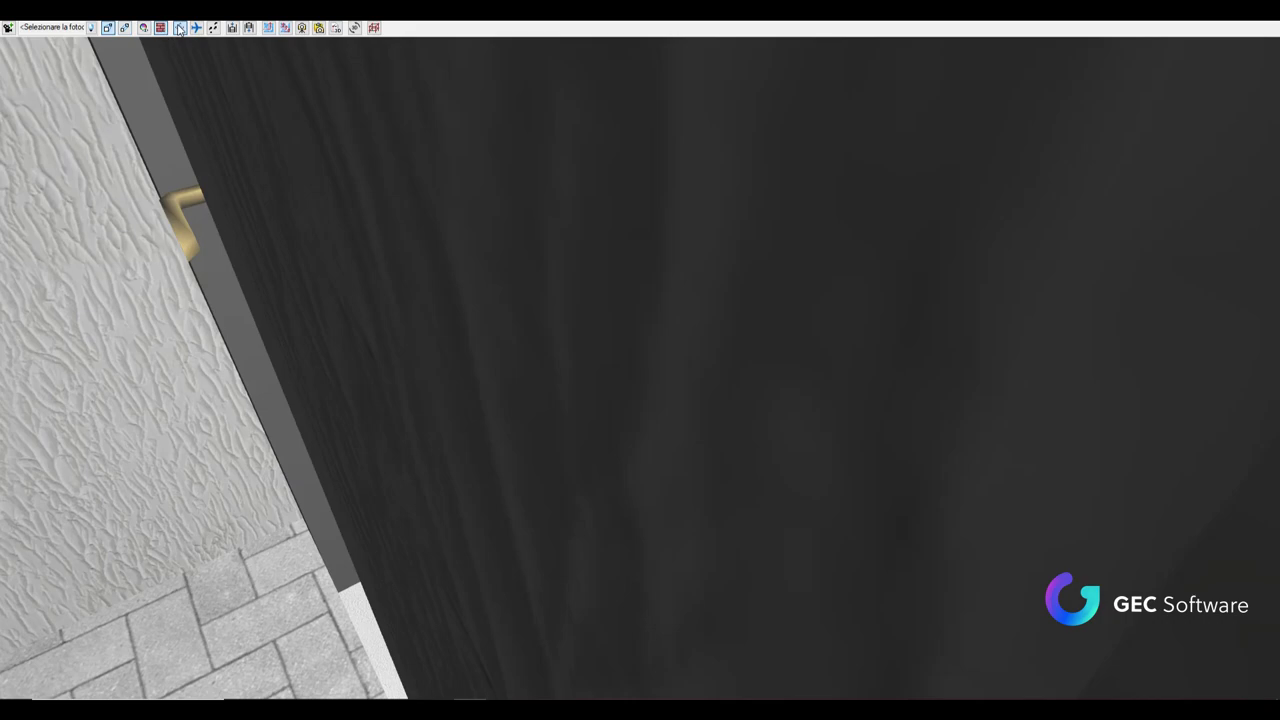
- Fly the camera back to the garage facade, zoom in, and open the rendering settings
click(183, 36)
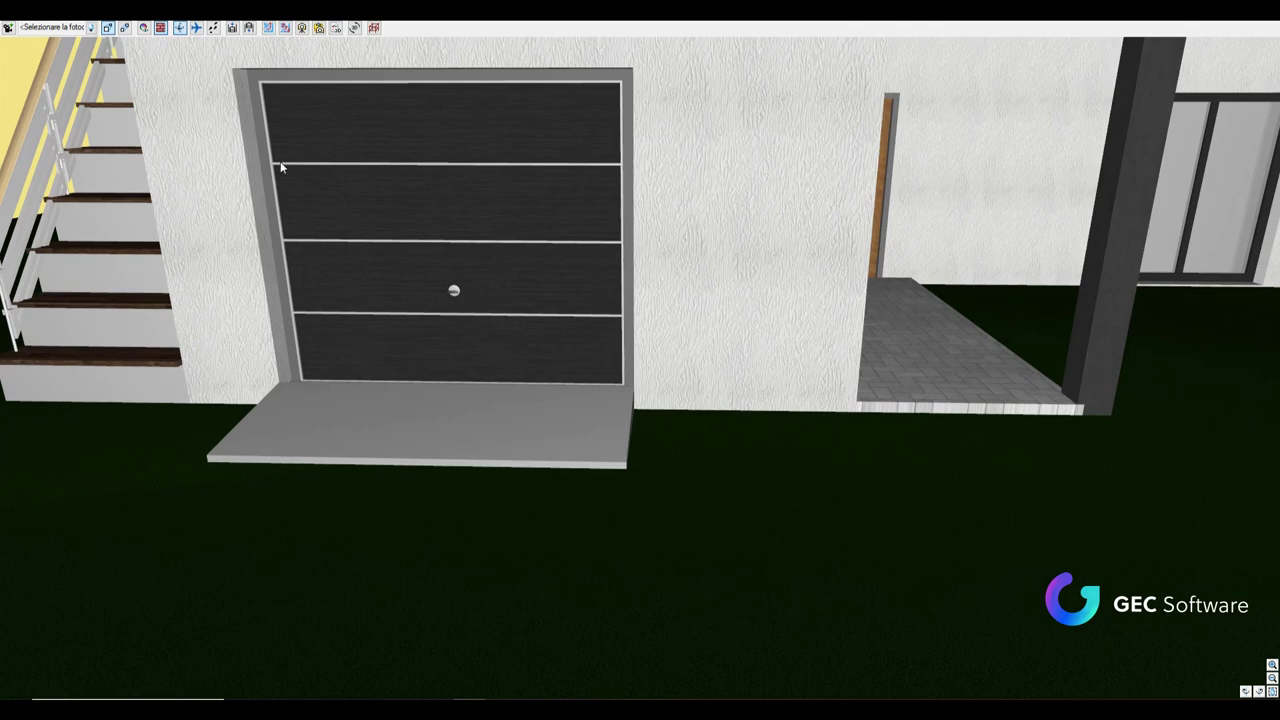
click(213, 27)
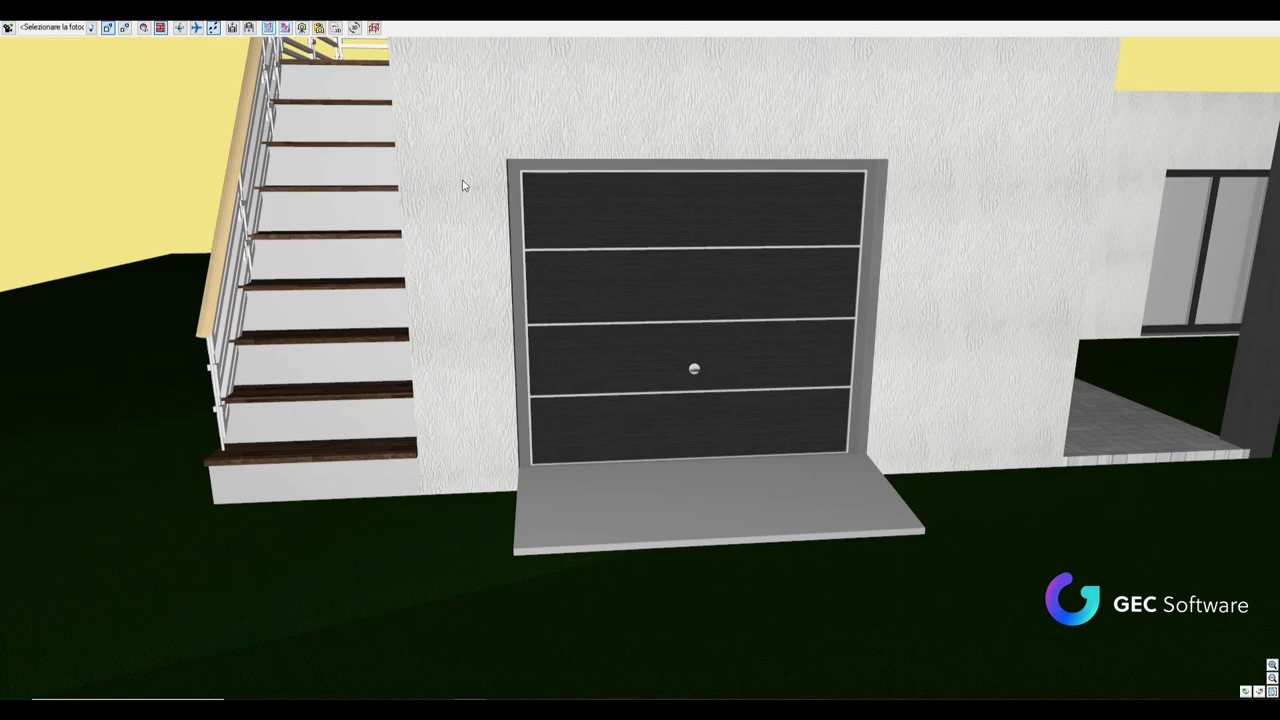
scroll(460, 190, down, 3)
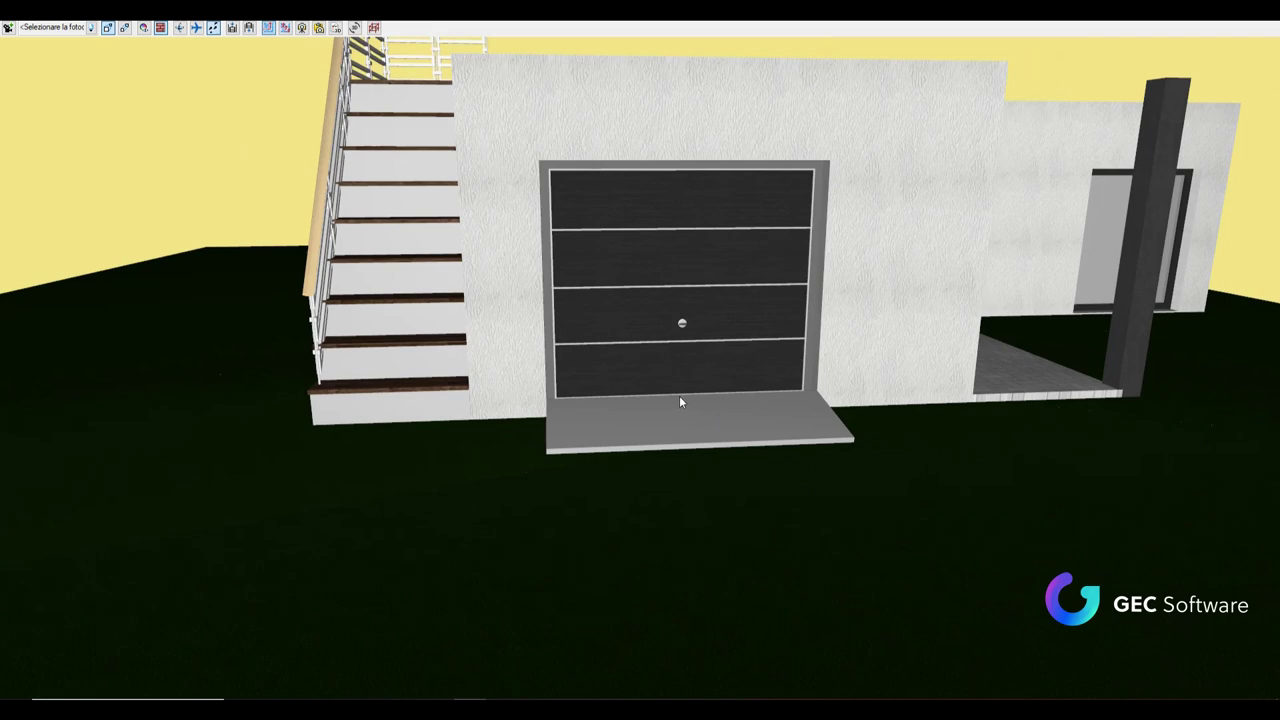
click(268, 27)
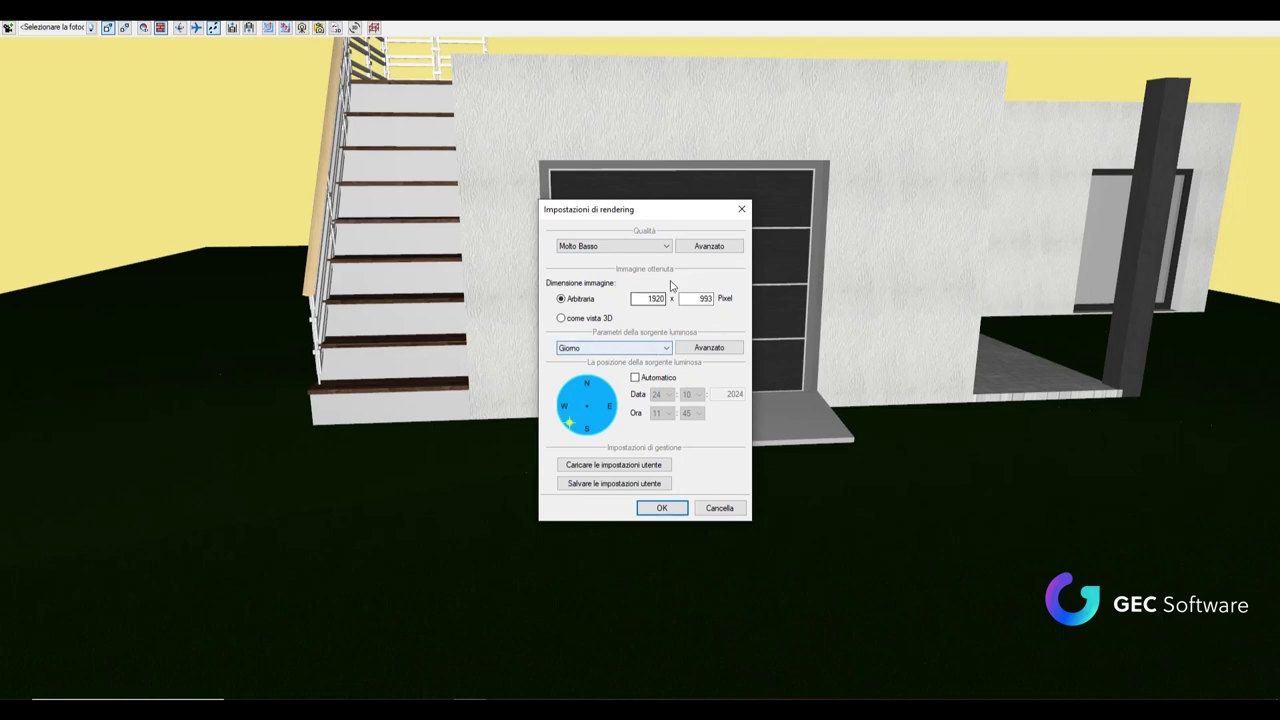
- Keep Molto Basso render quality and review the 1920 image width and height values
click(667, 247)
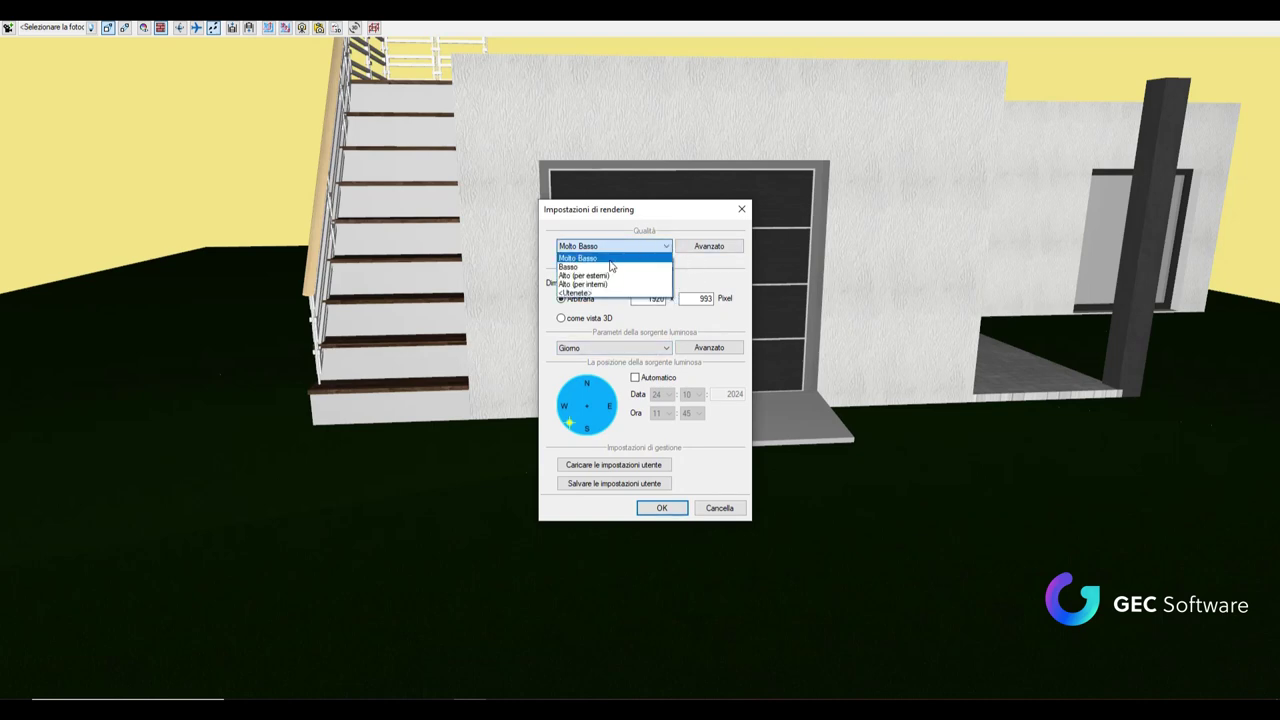
click(701, 281)
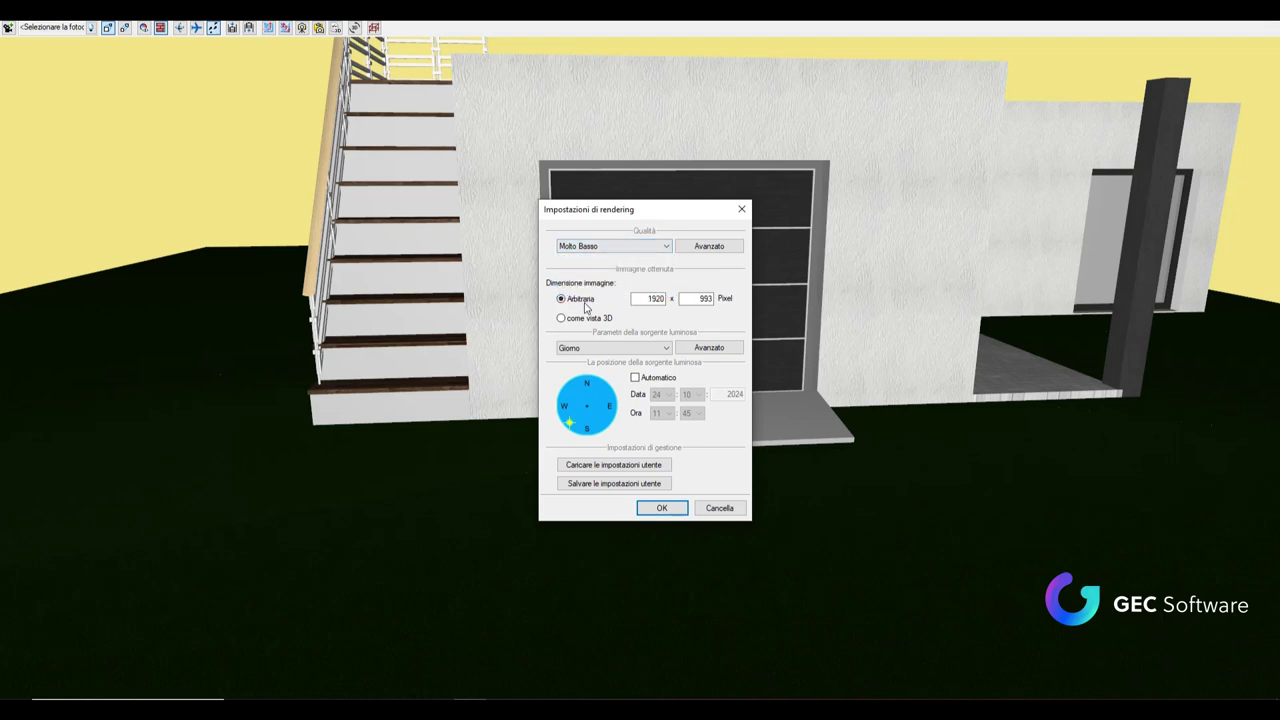
double_click(650, 298)
key(Tab)
- Set lighting to Notte with automatic sun position and open the advanced lighting settings
click(628, 348)
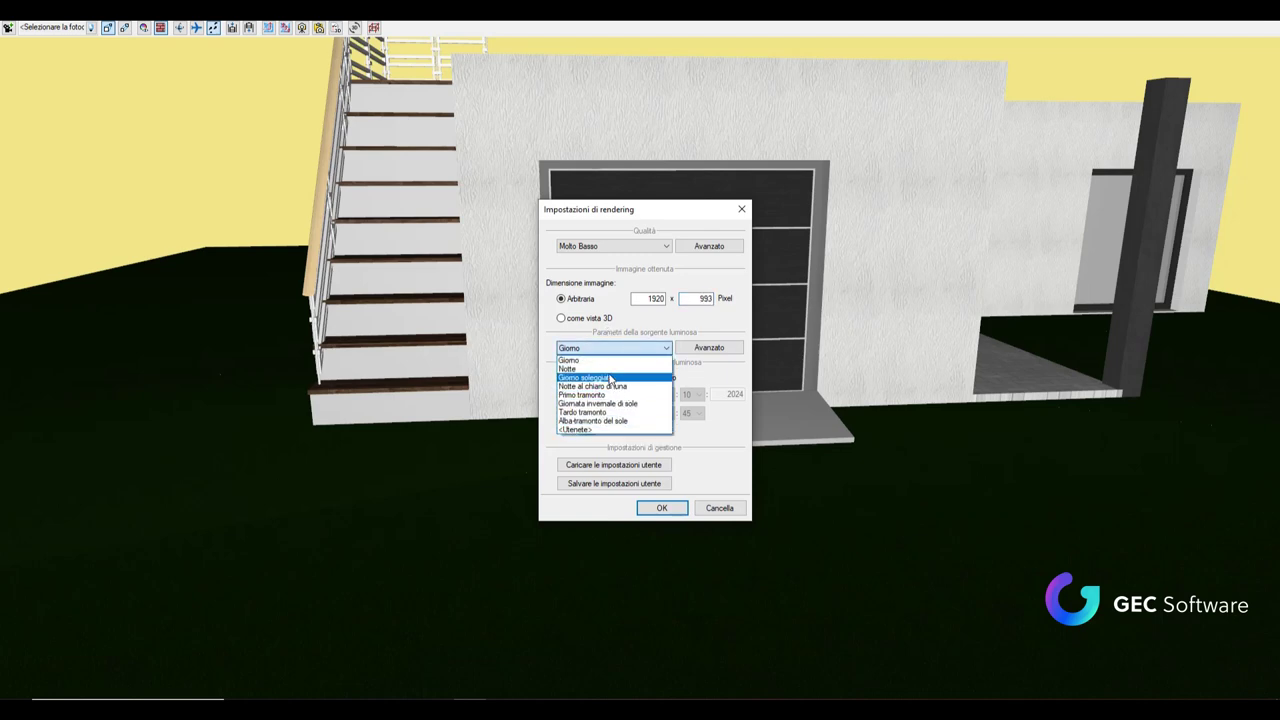
click(590, 370)
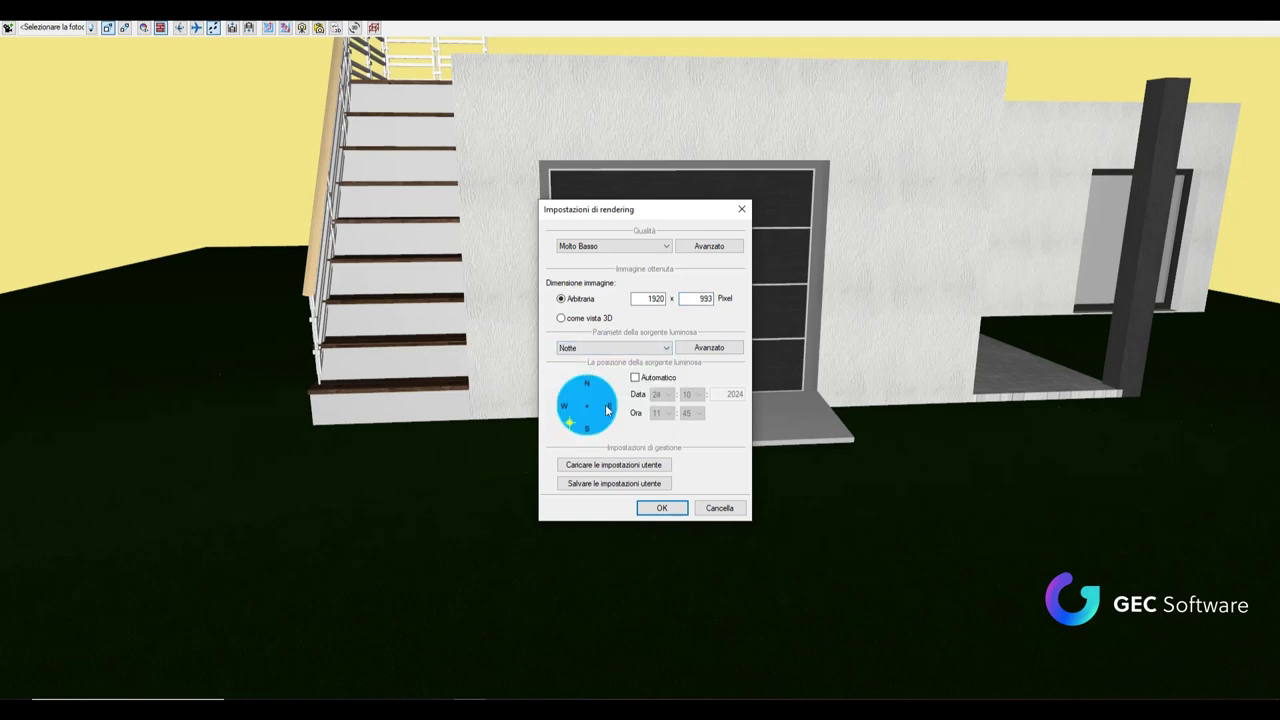
click(637, 379)
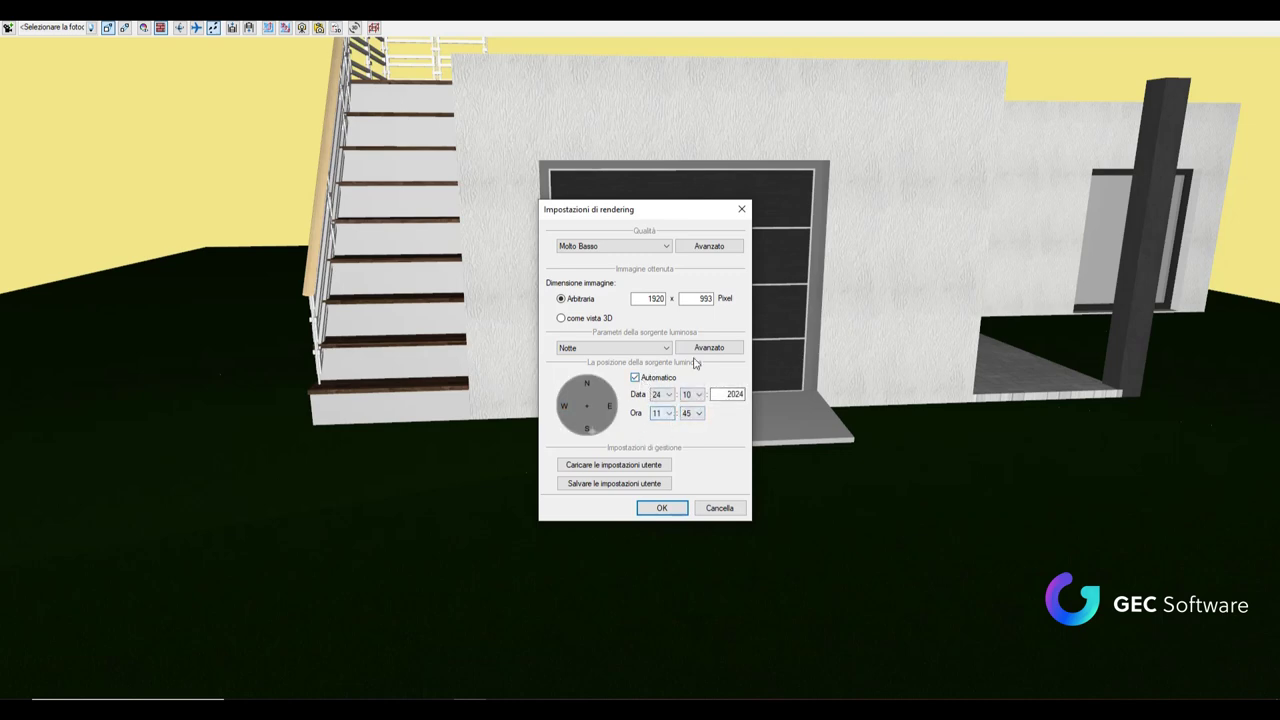
click(714, 349)
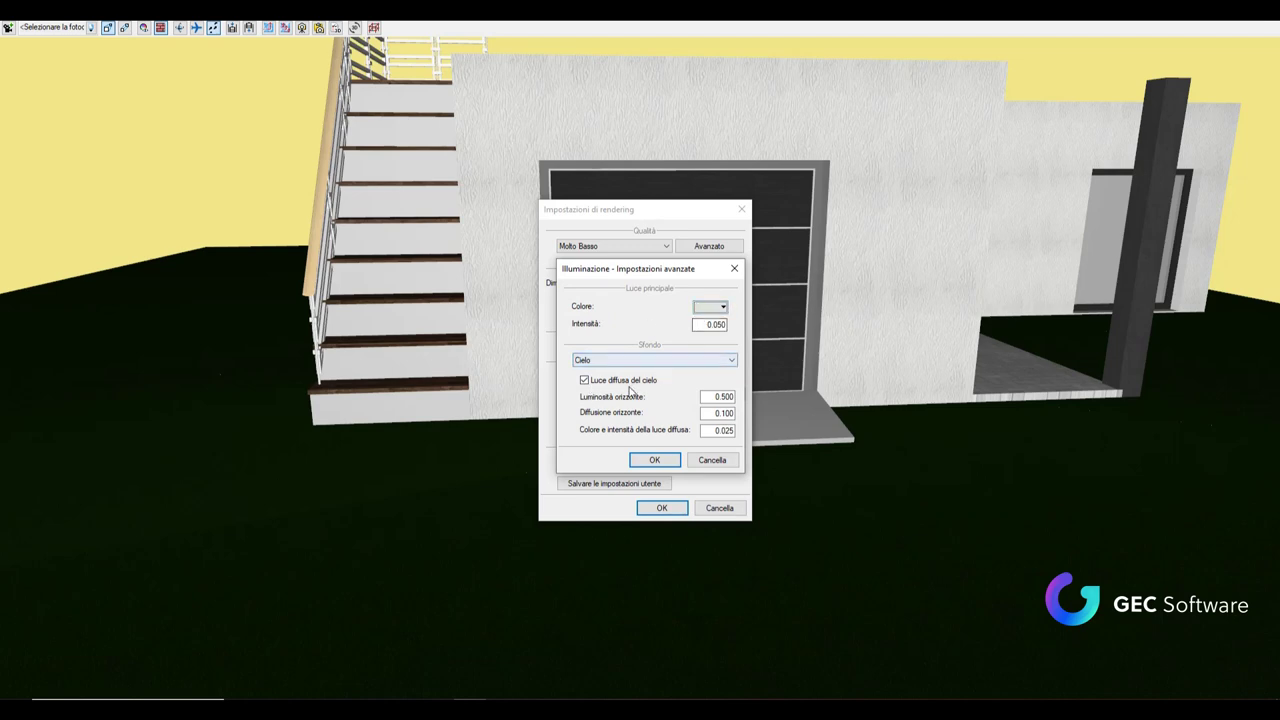
- Confirm the advanced lighting, then set the advanced quality rendering method to Photon Mapping
click(655, 459)
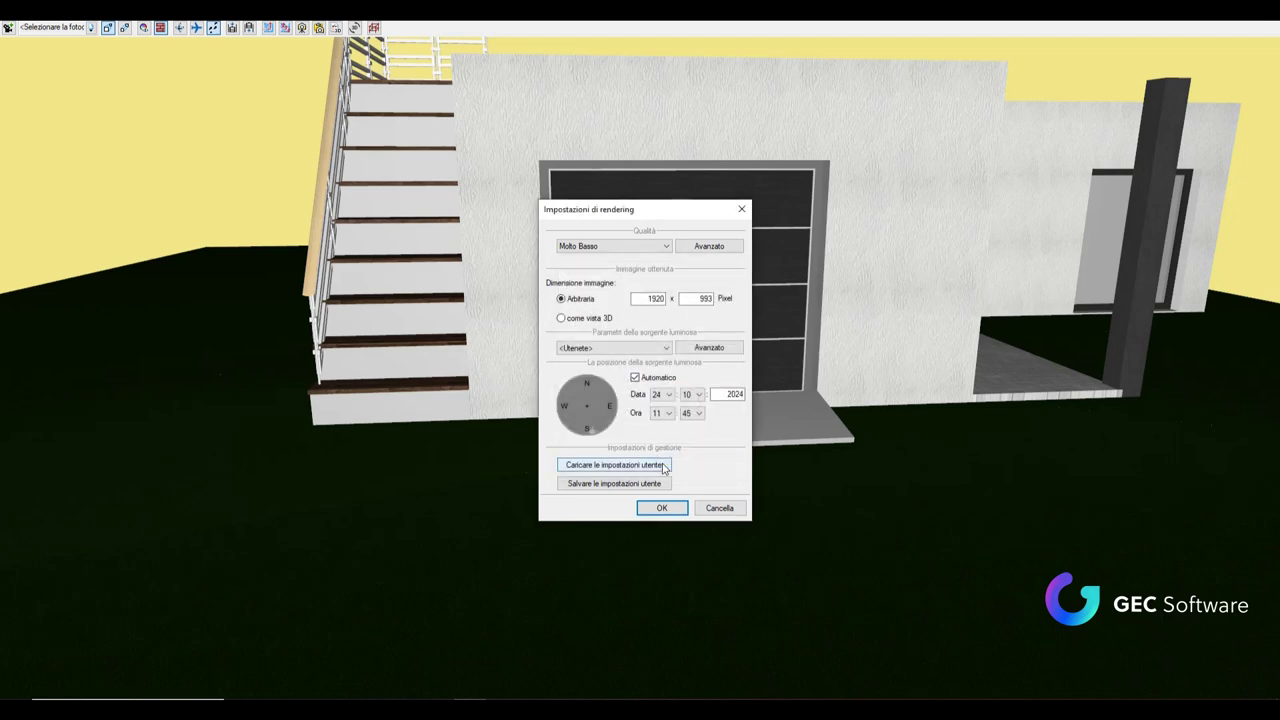
click(713, 247)
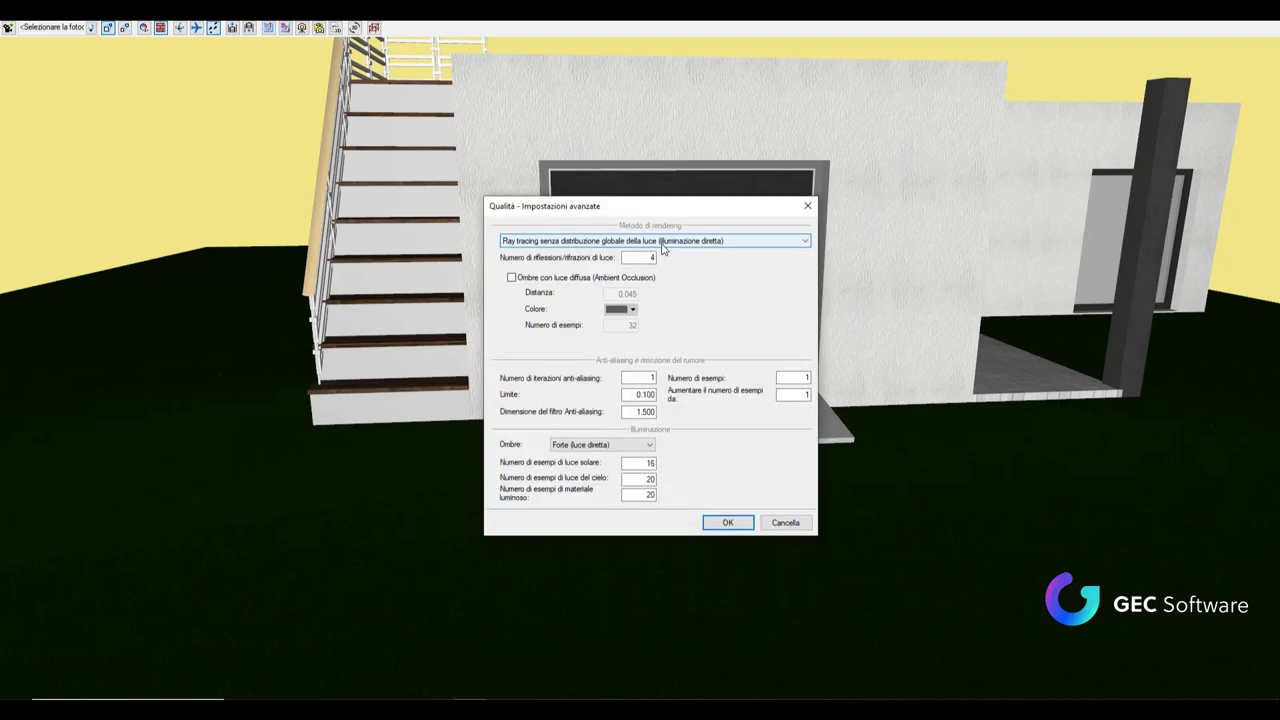
drag(671, 214, 963, 262)
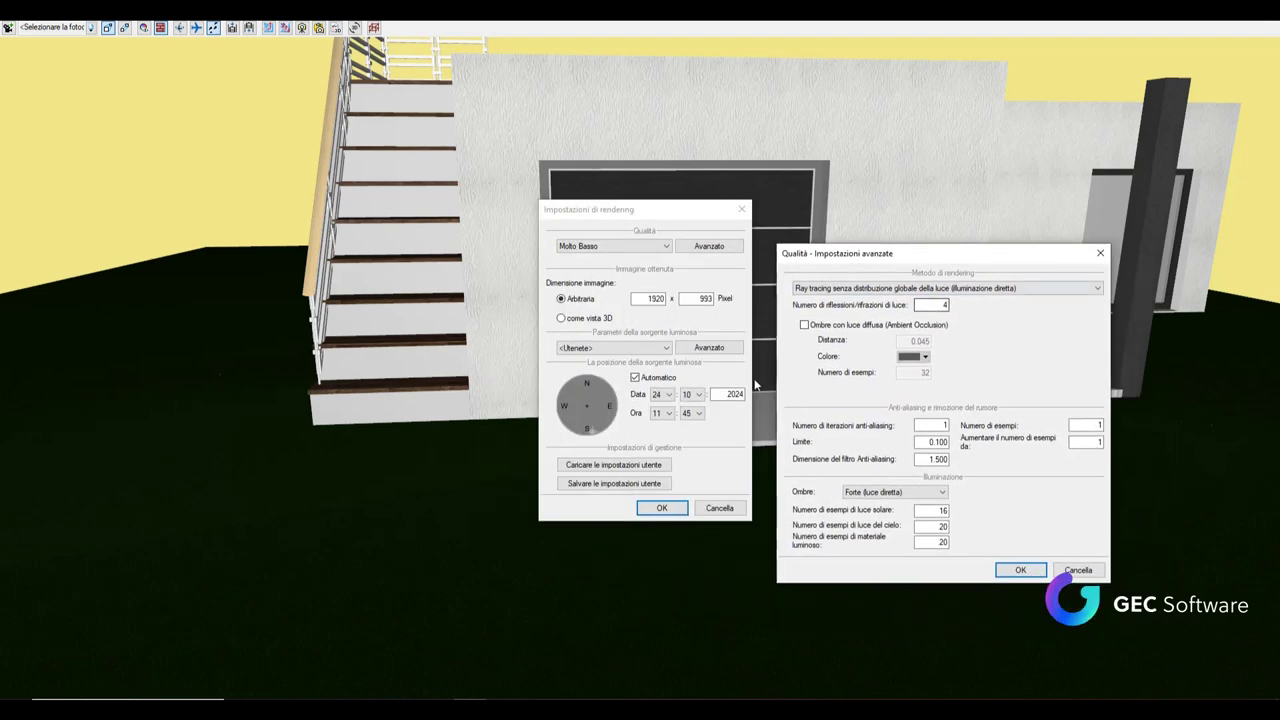
click(1005, 289)
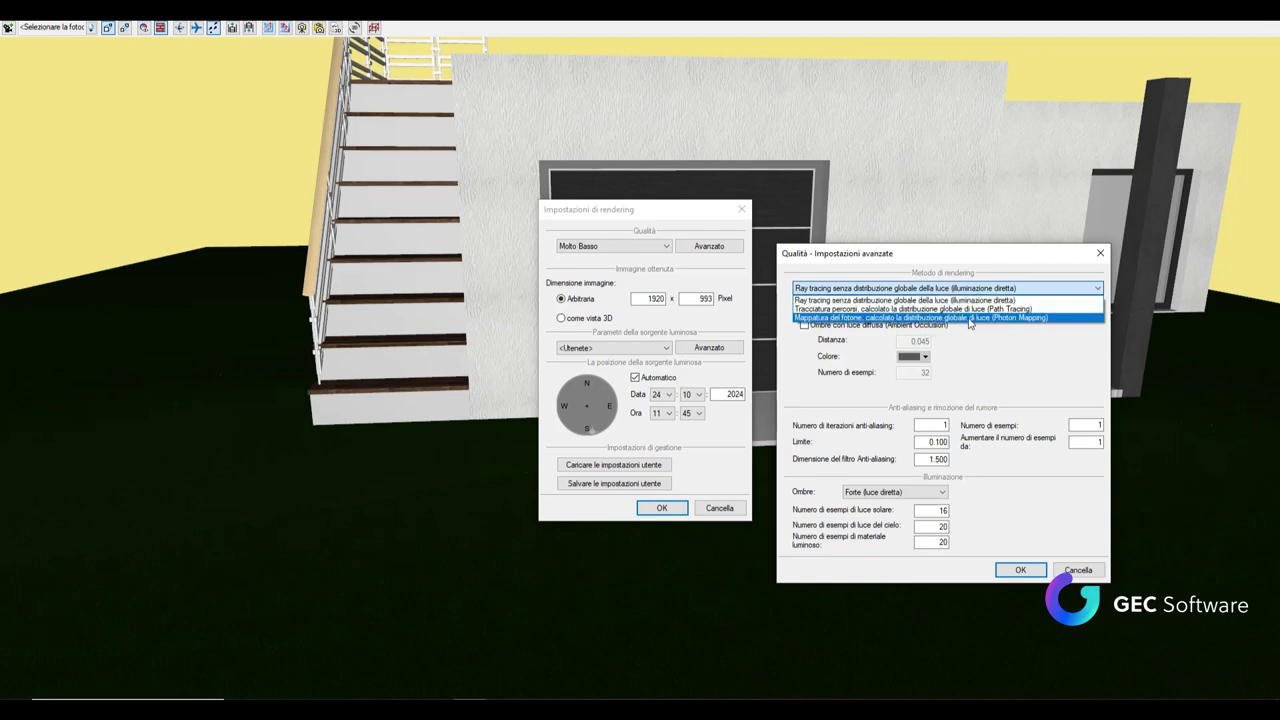
click(968, 318)
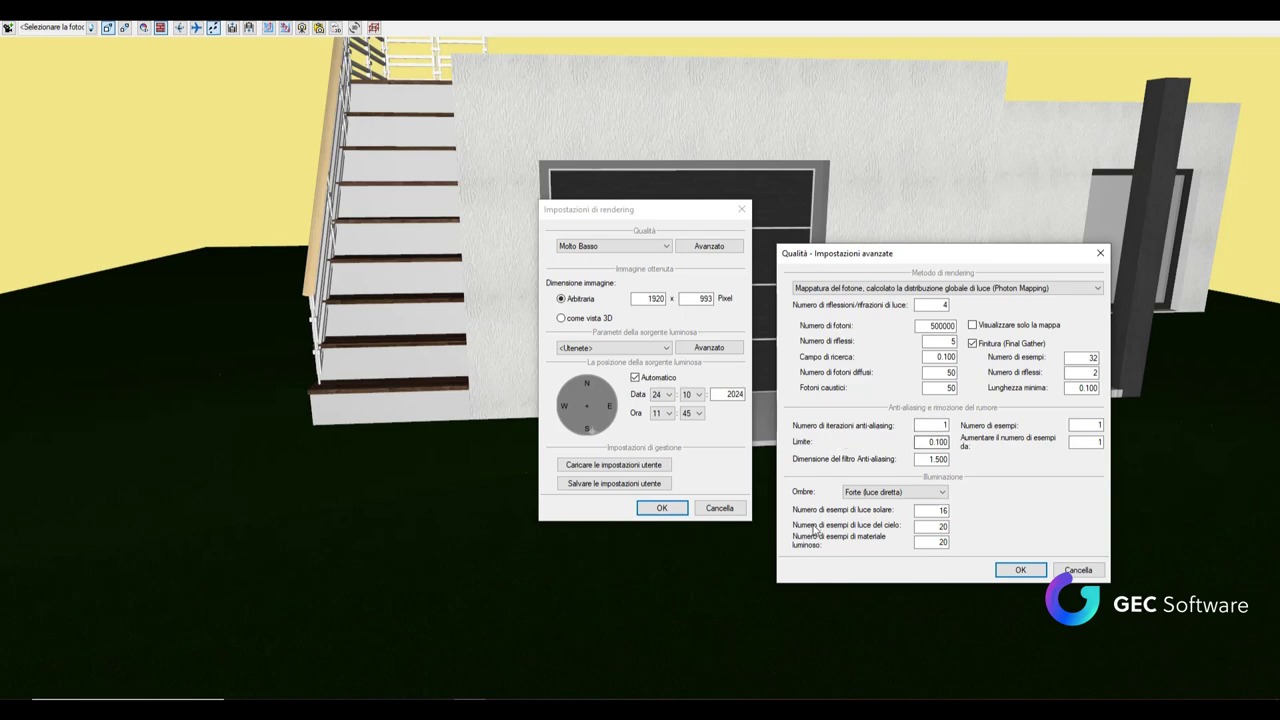
- Set shadows to Morbido (luce solare), then cancel the advanced quality dialog
click(898, 500)
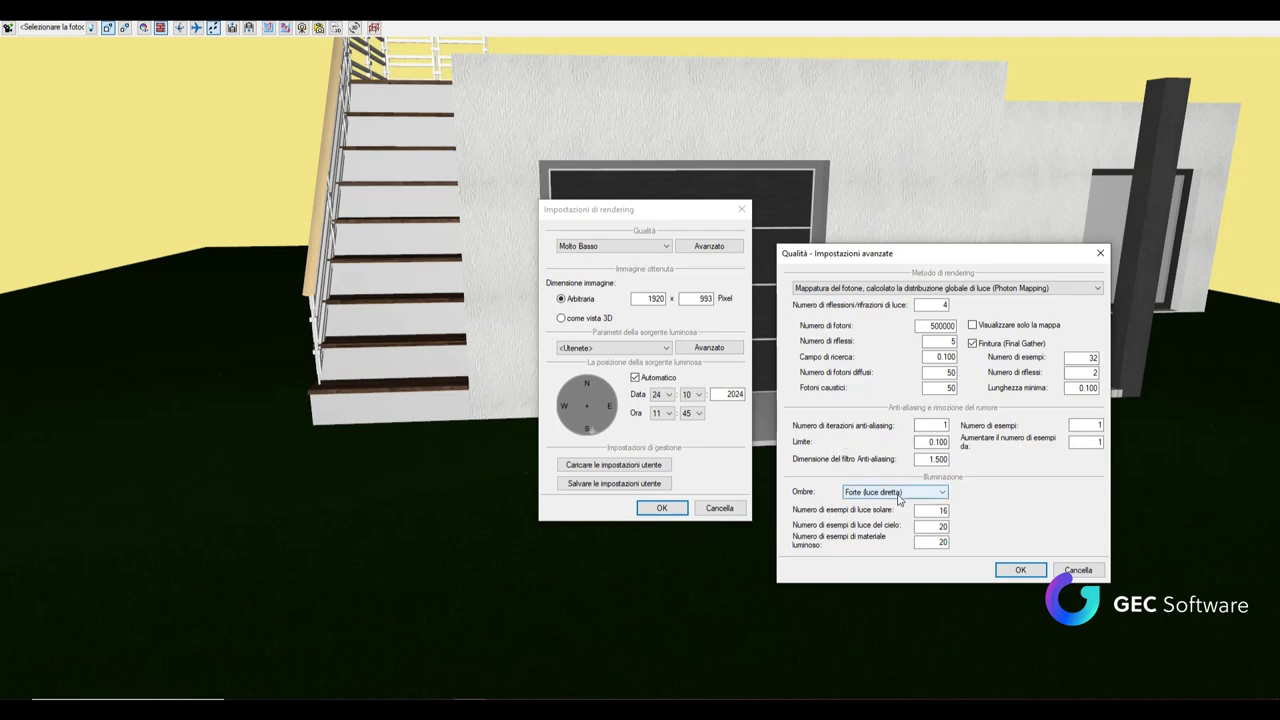
click(898, 500)
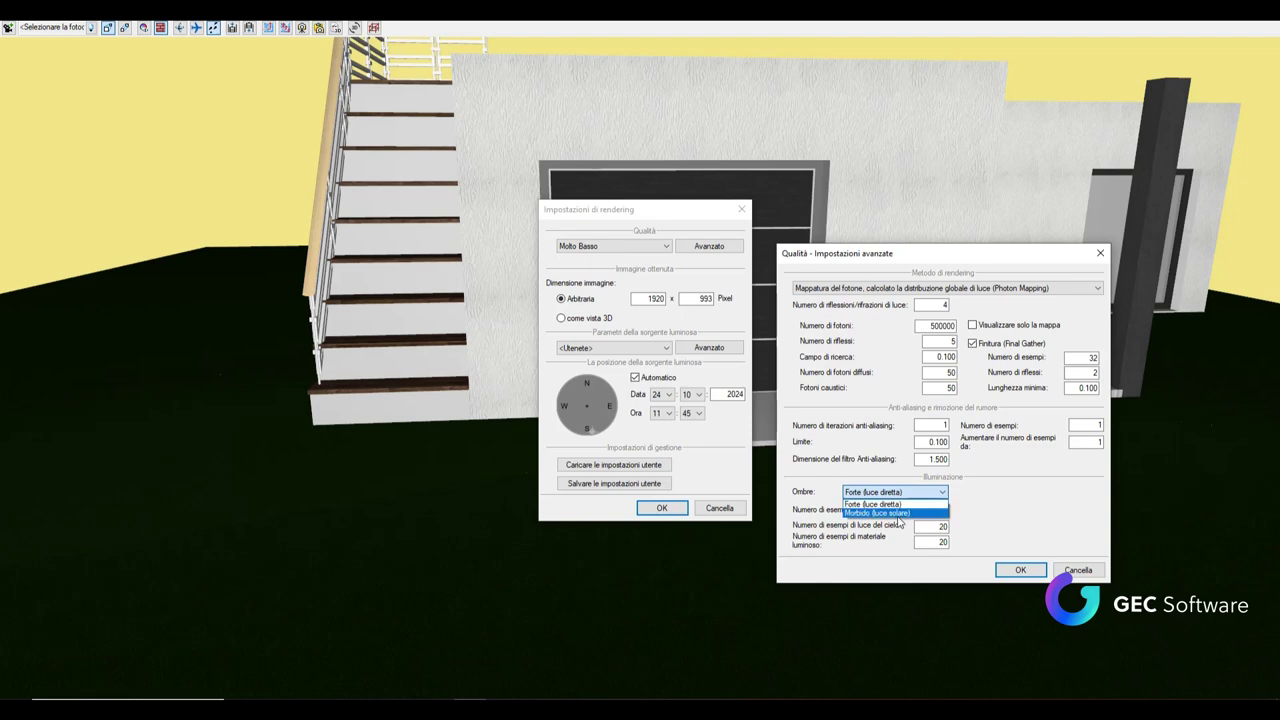
click(895, 513)
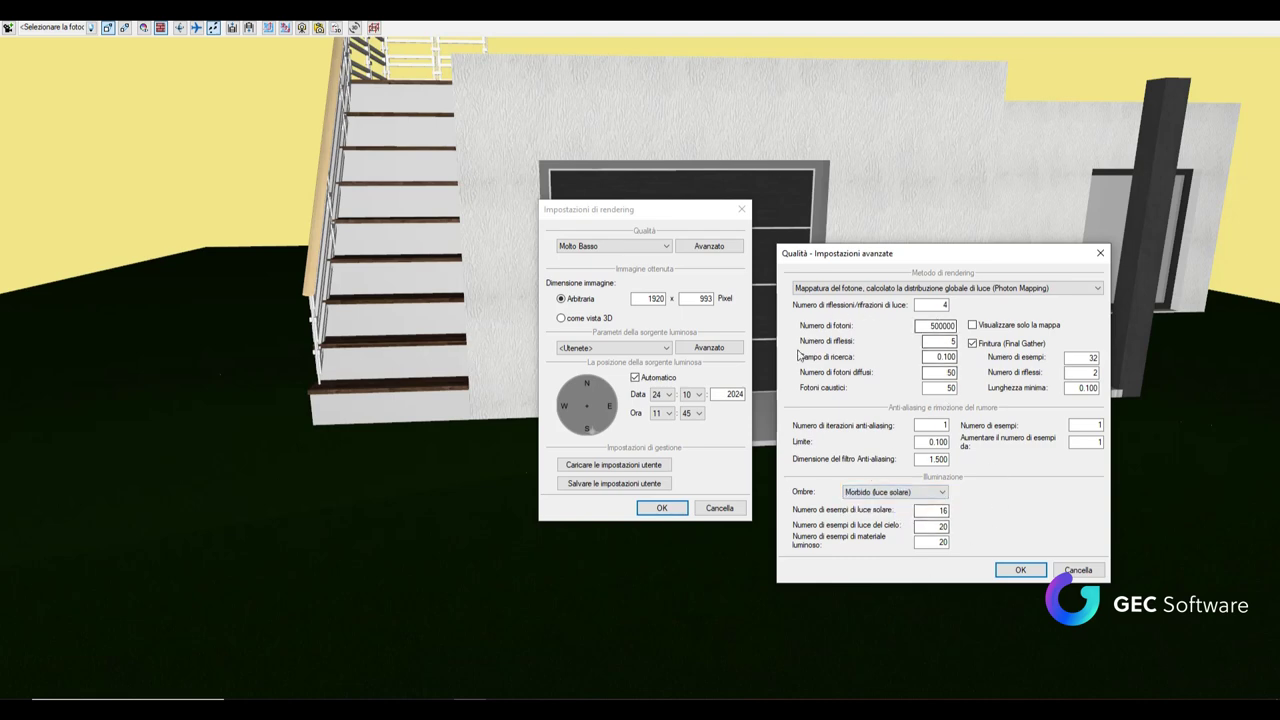
click(1084, 573)
- Close the light-source and quality lists unchanged, then close Impostazioni di rendering
click(638, 347)
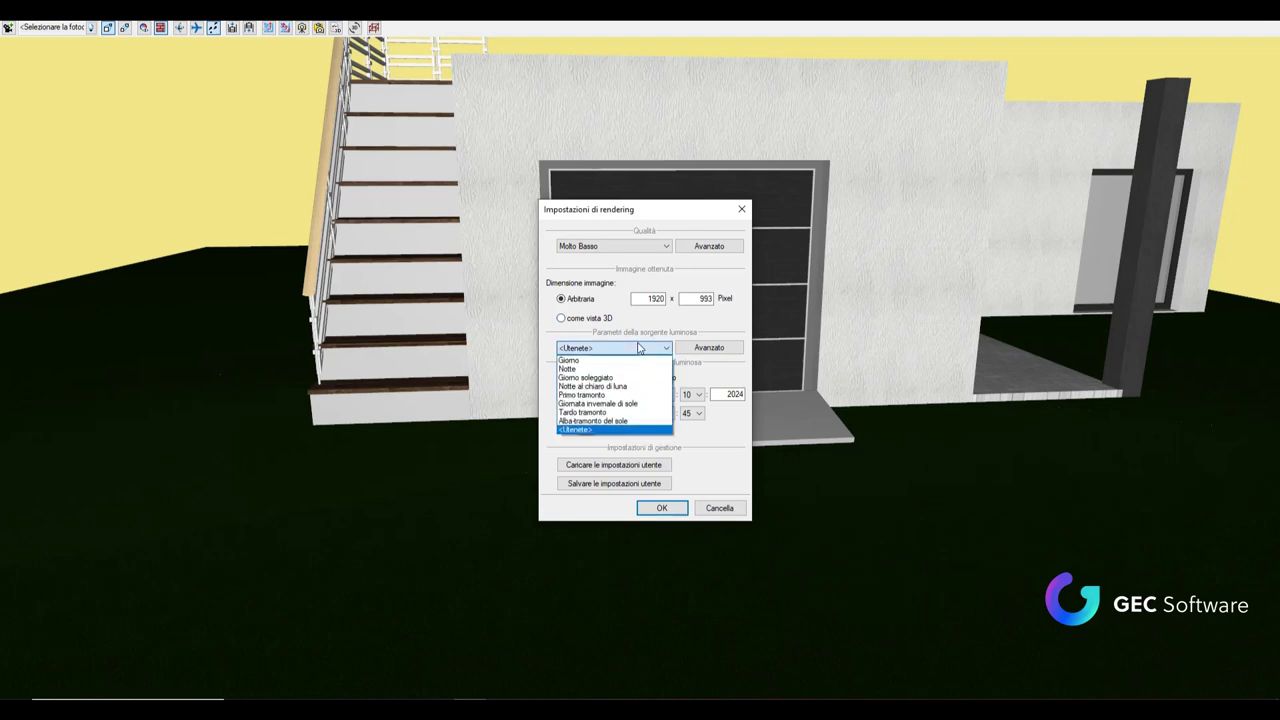
click(638, 347)
click(620, 246)
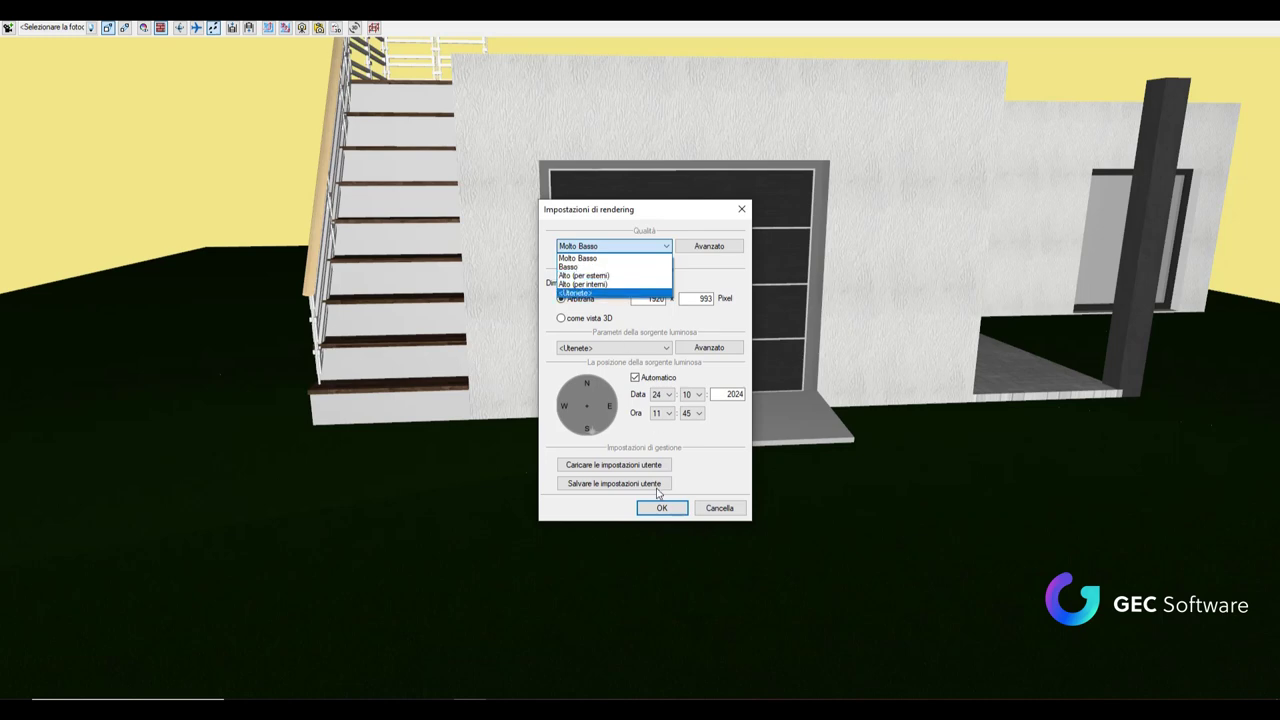
click(740, 212)
click(741, 211)
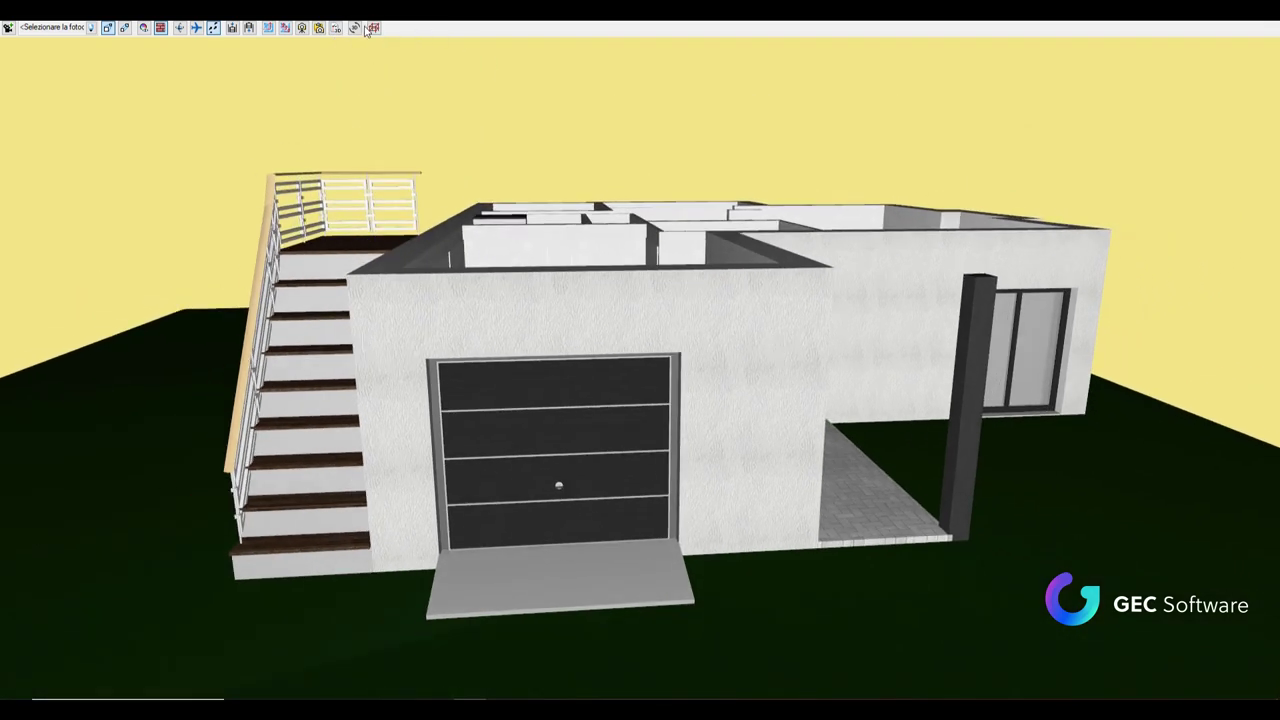
- Refresh the villa's Vista 3D view
click(356, 28)
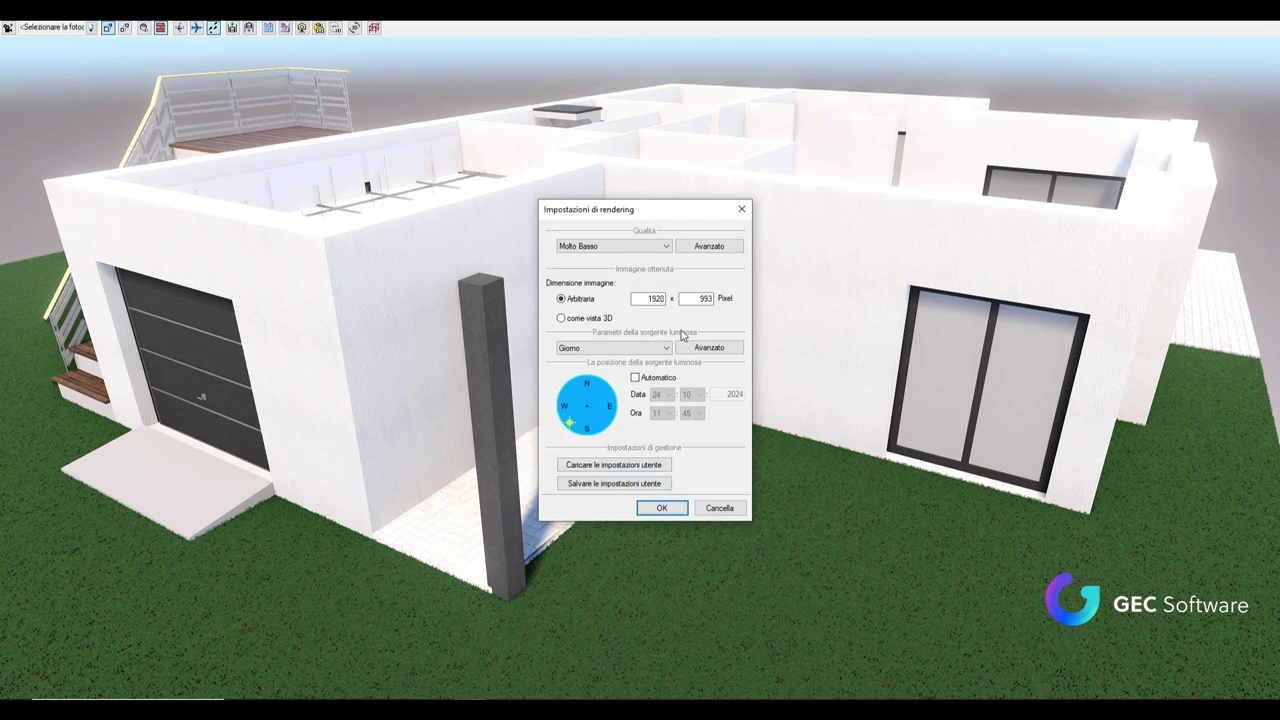
- Review the advanced quality options next to Qualità, then close both the advanced and rendering settings dialogs
click(716, 249)
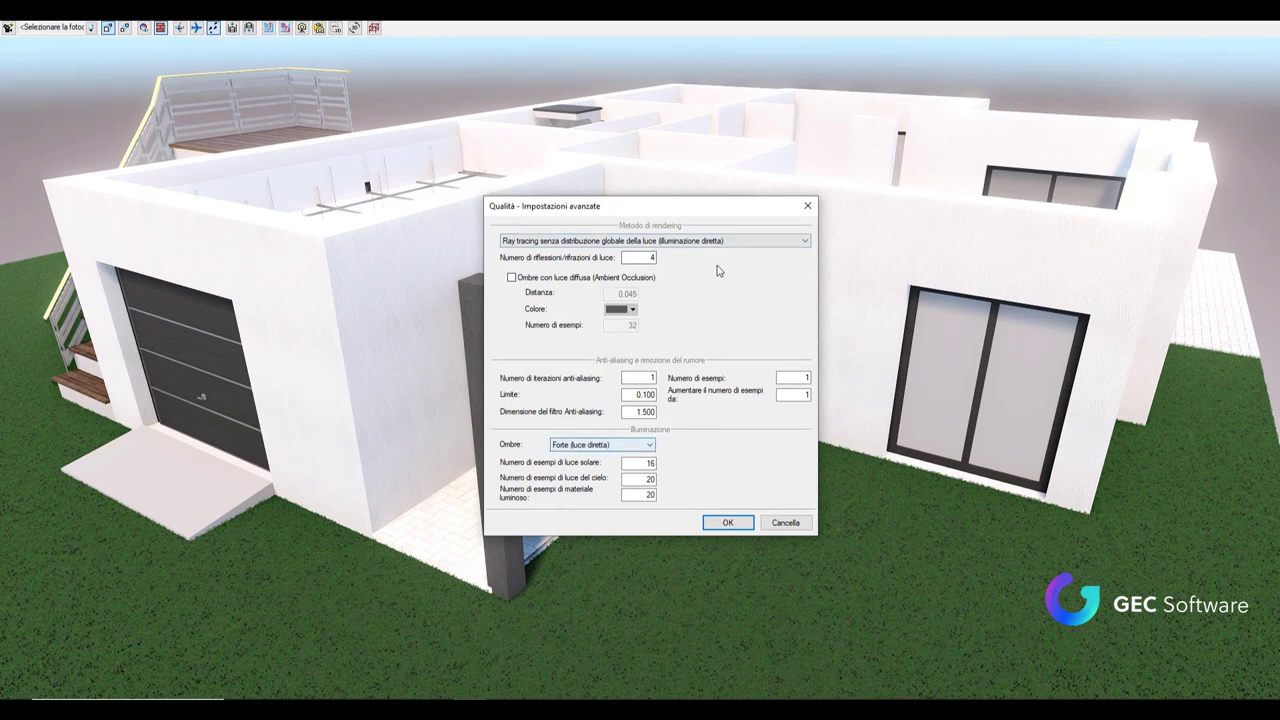
click(808, 205)
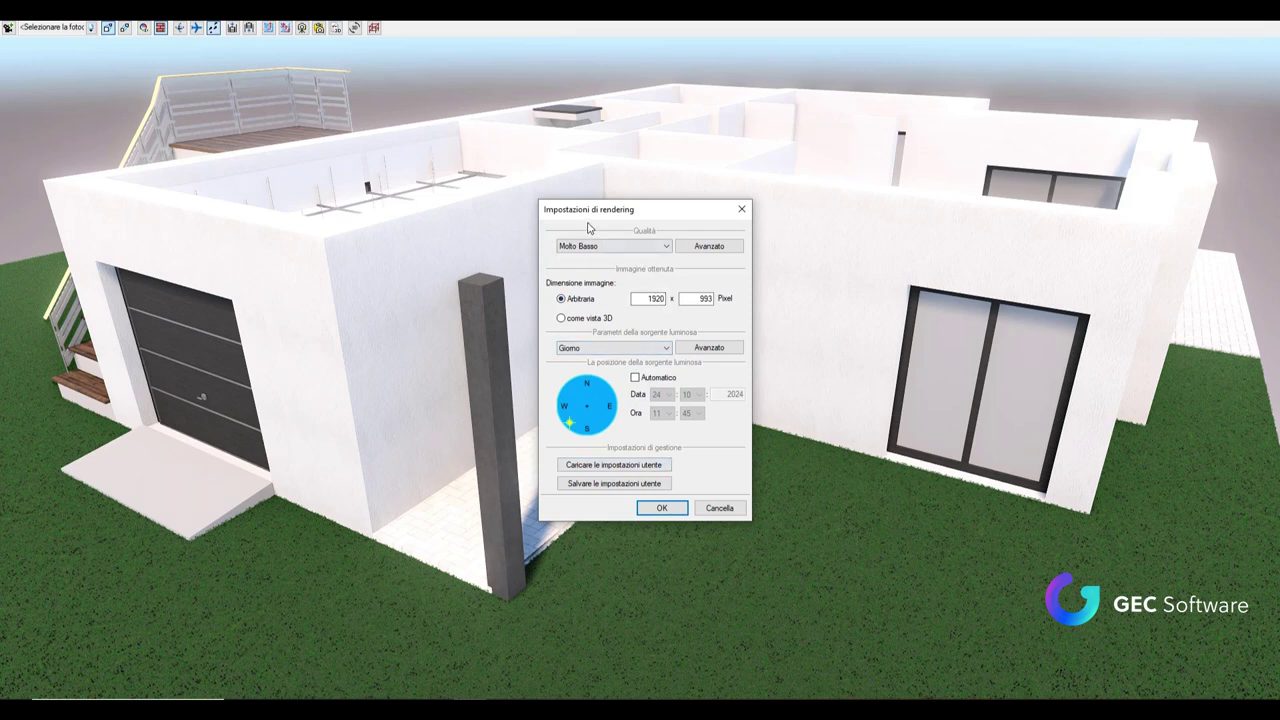
click(741, 209)
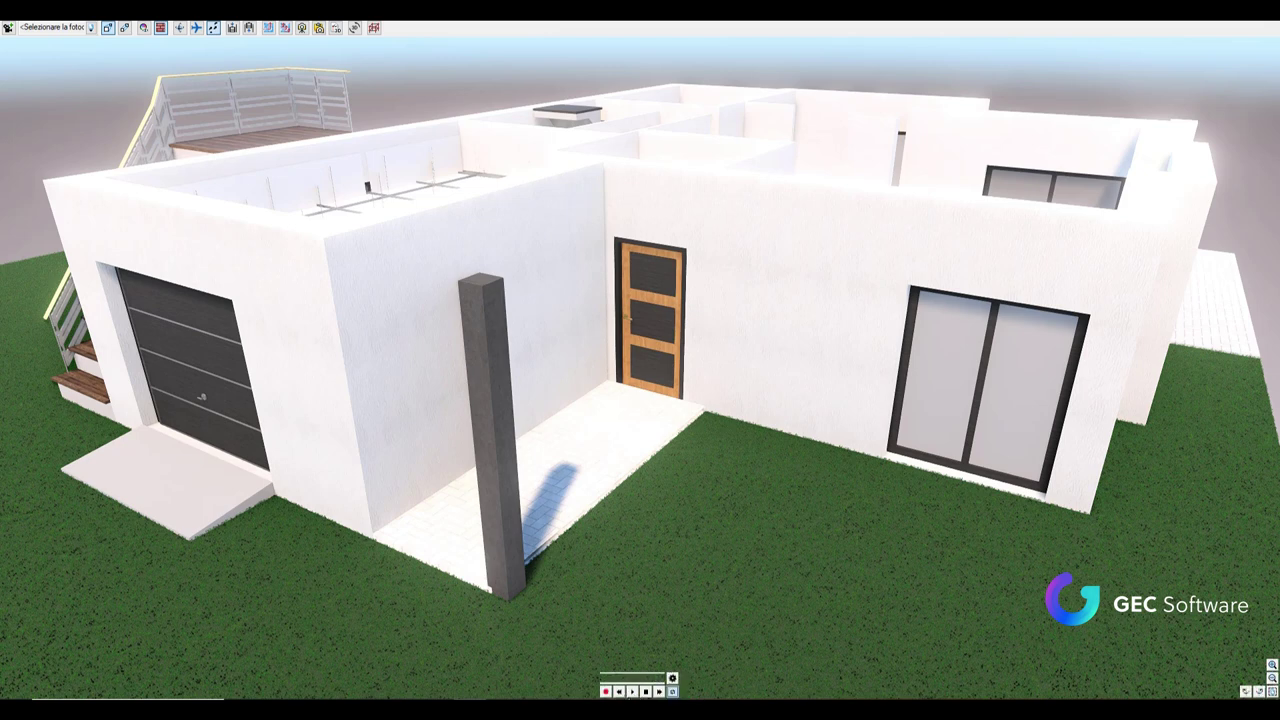
mouse_move(632, 691)
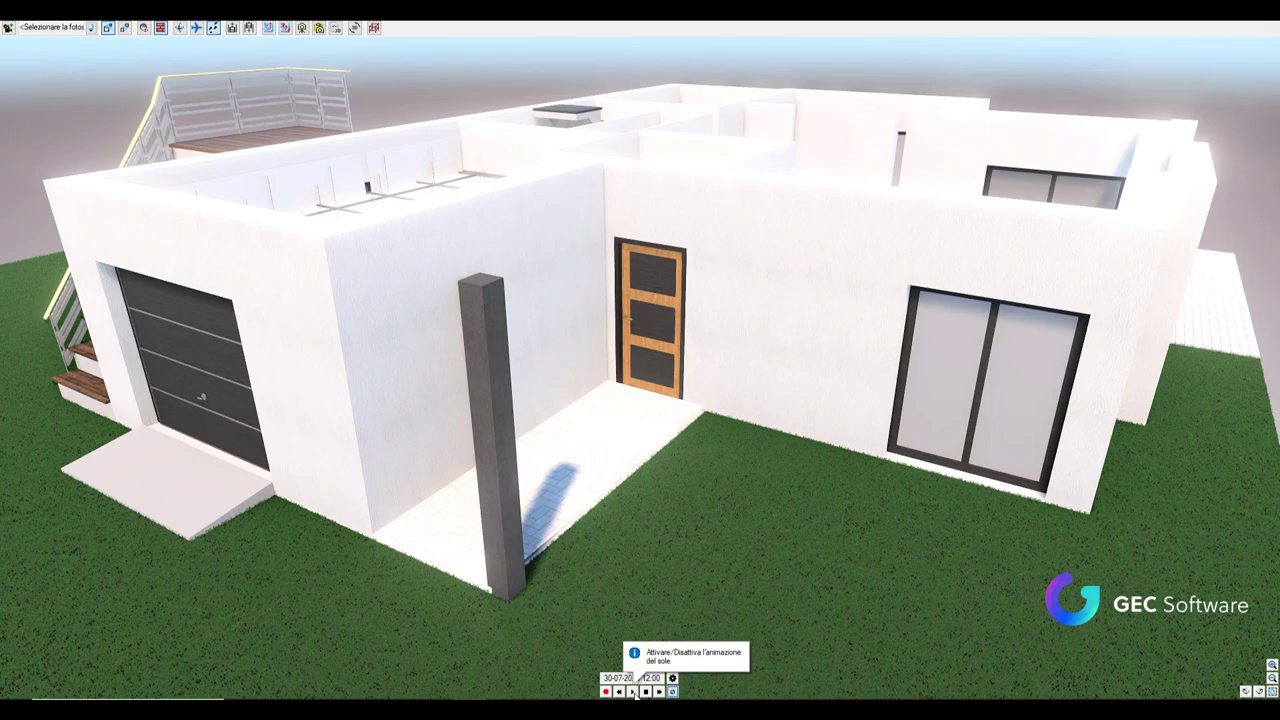
- Move the view toward the lawn and door, play the sun animation, and start recording it to video
mouse_move(825, 639)
mouse_down()
mouse_move(725, 489)
mouse_move(769, 503)
mouse_up()
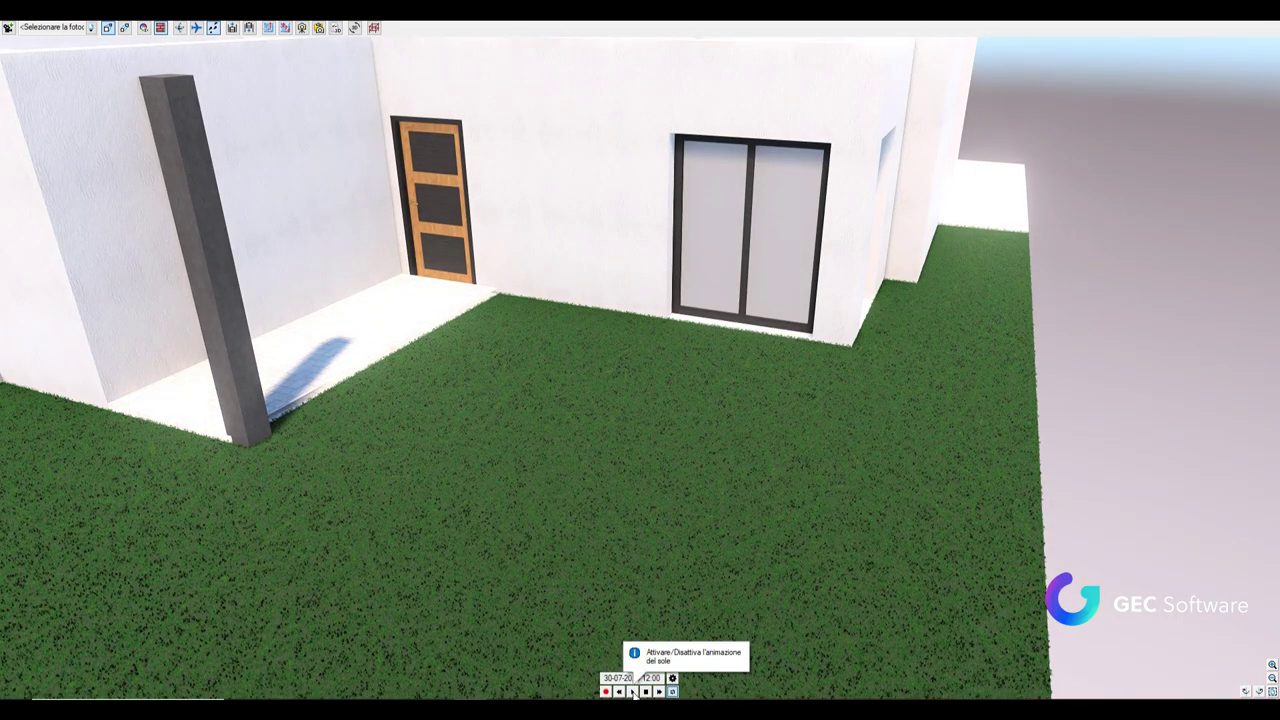
click(632, 692)
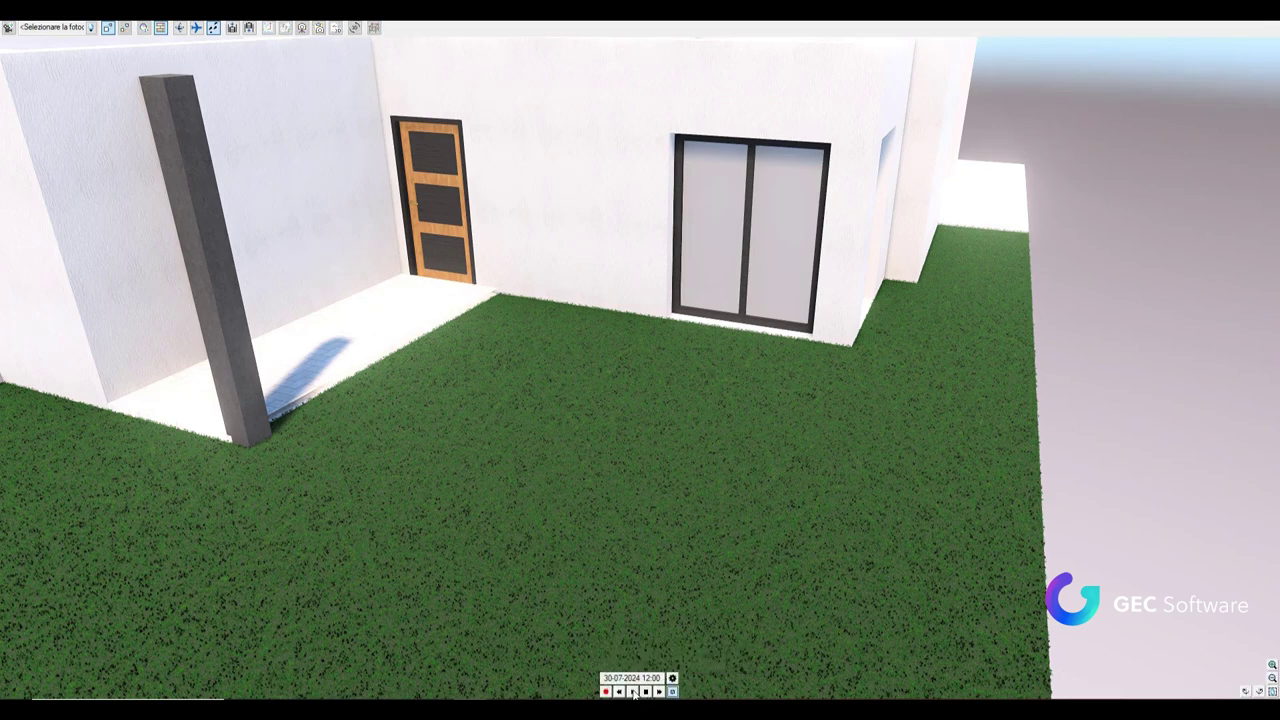
click(605, 692)
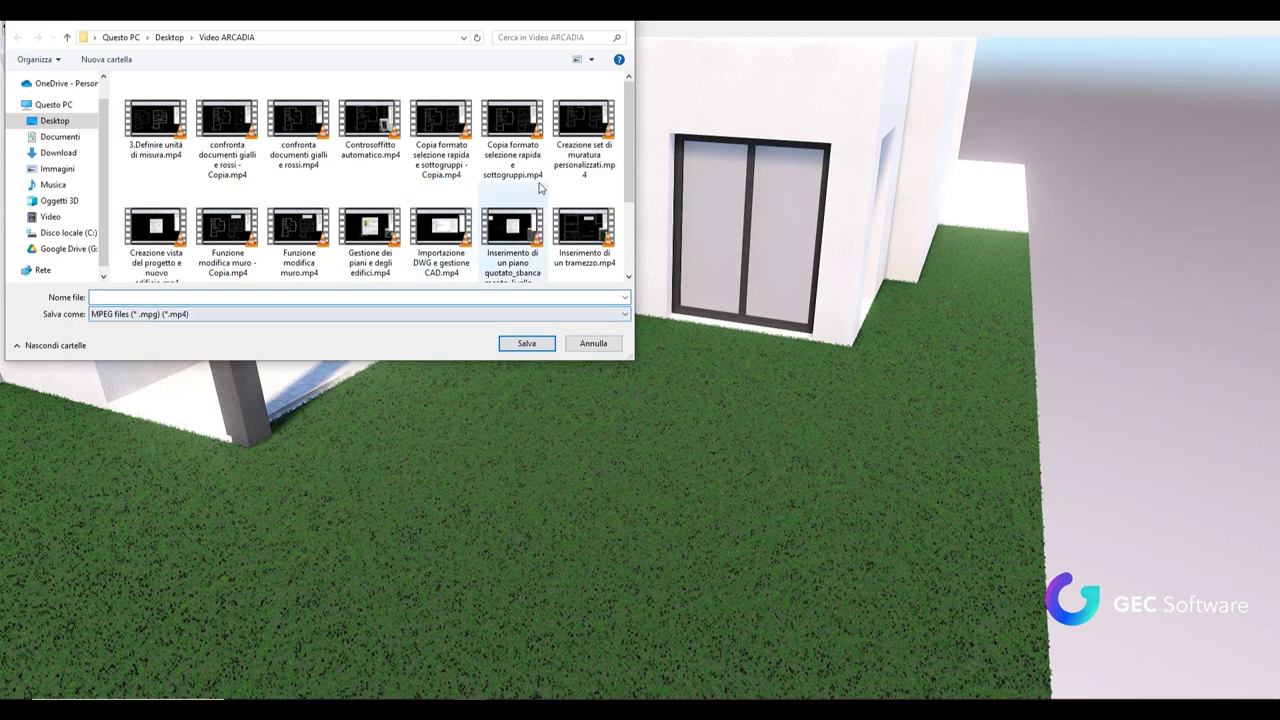
- Dismiss the first save dialog and restart the sun-animation video export
scroll(540, 188, down, 2)
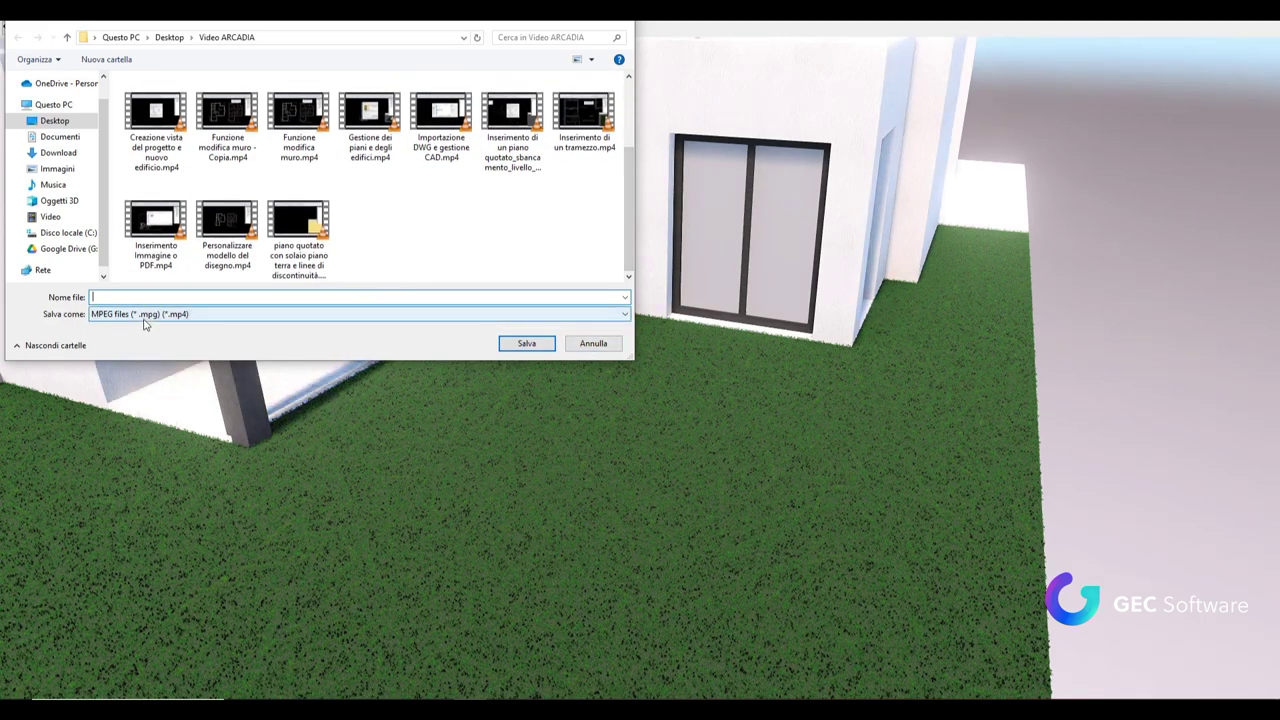
click(593, 343)
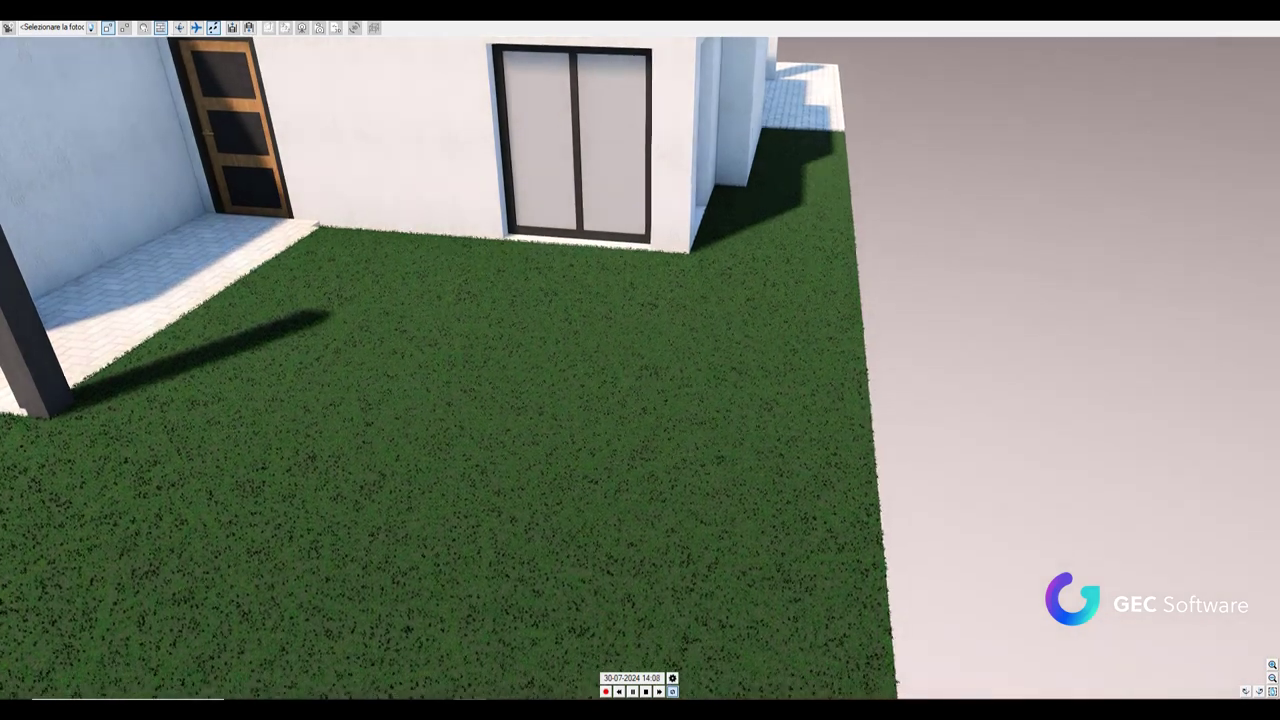
click(645, 692)
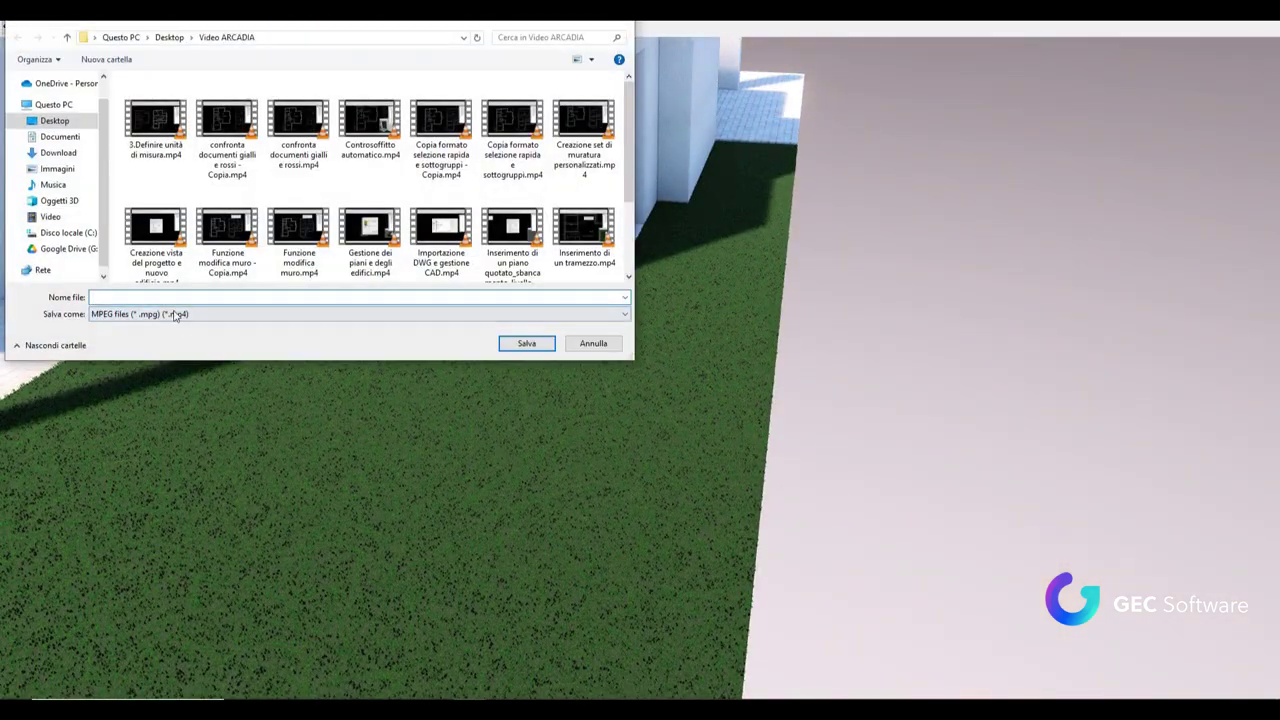
- Save the video as 'aa' on the Desktop, then cancel the rendering partway
text(aa)
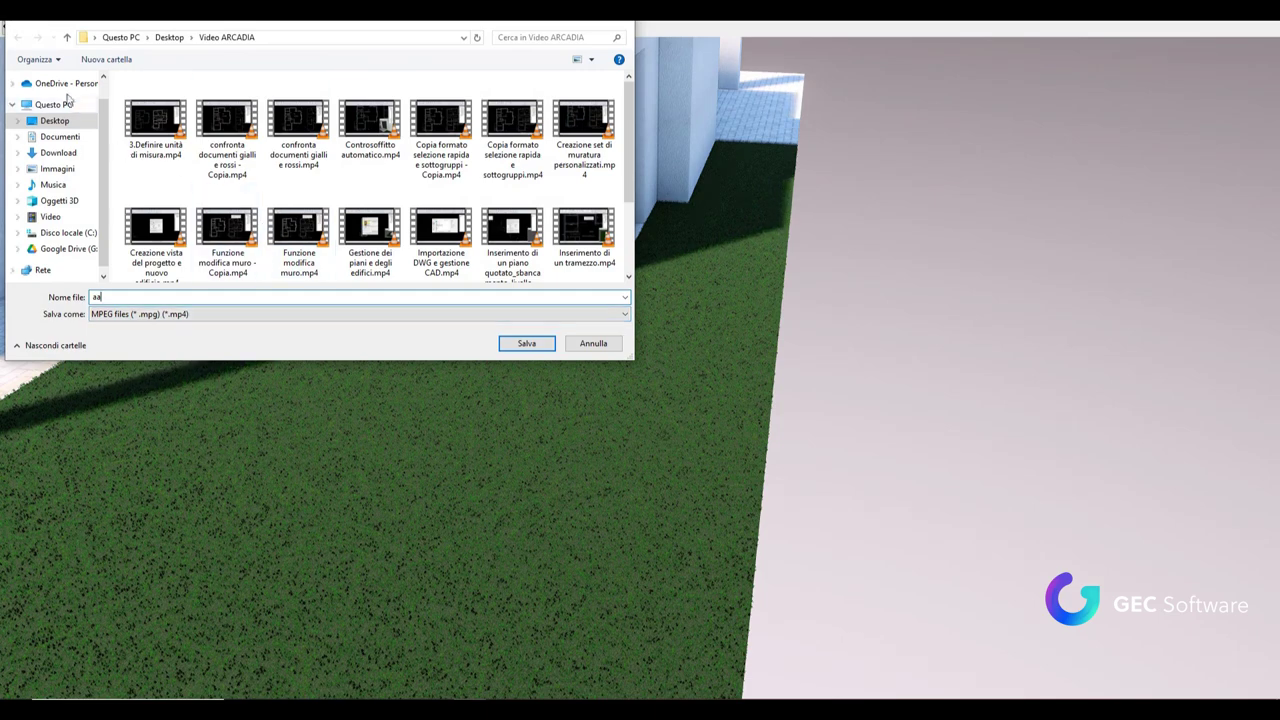
click(54, 120)
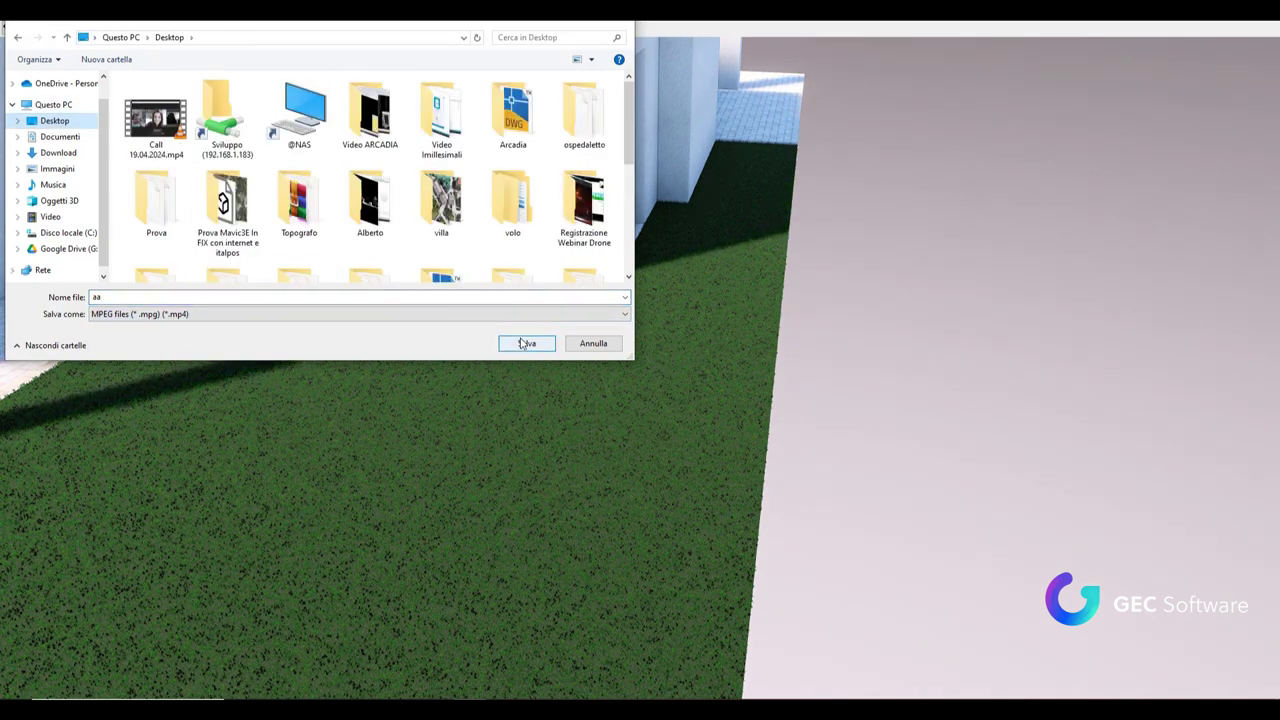
click(522, 343)
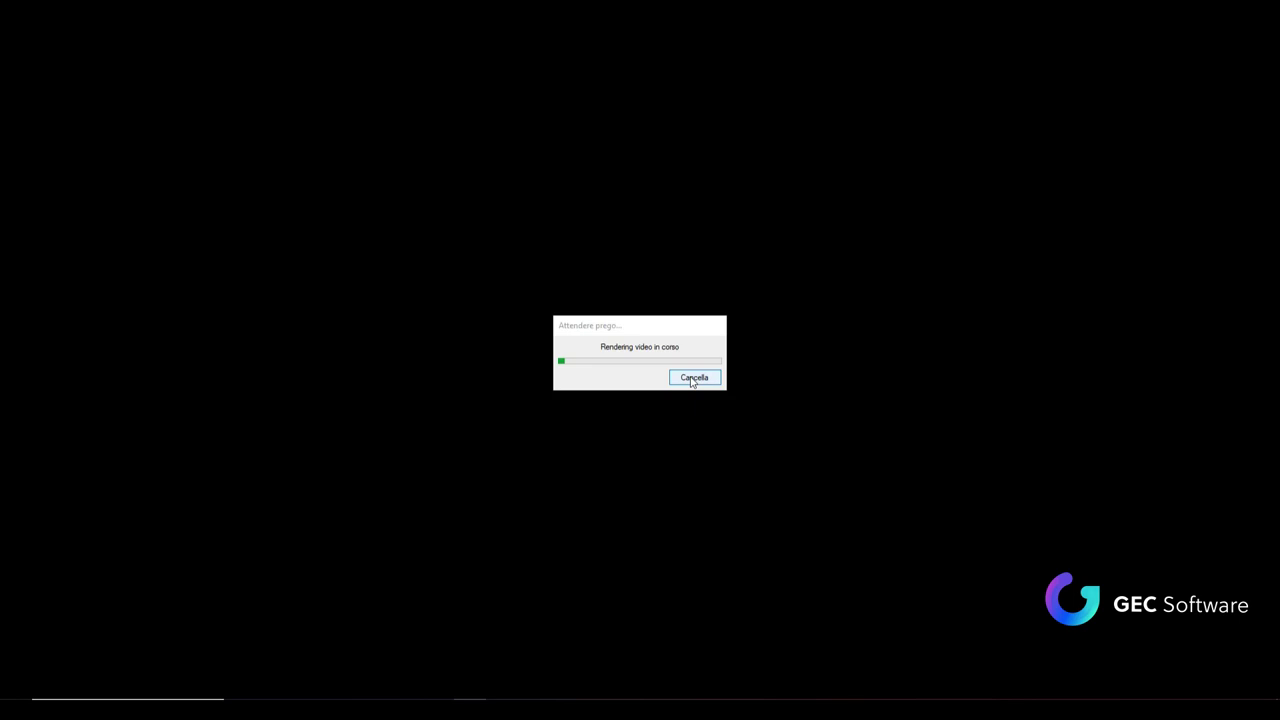
click(693, 378)
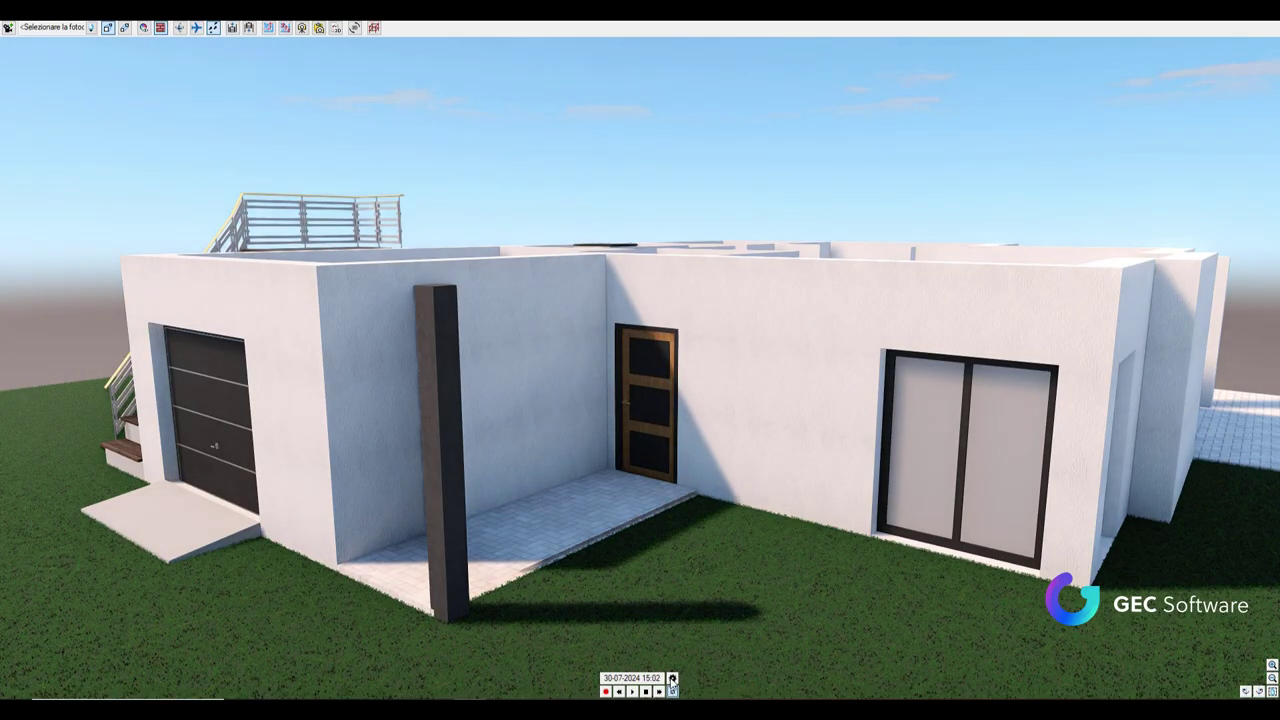
click(672, 679)
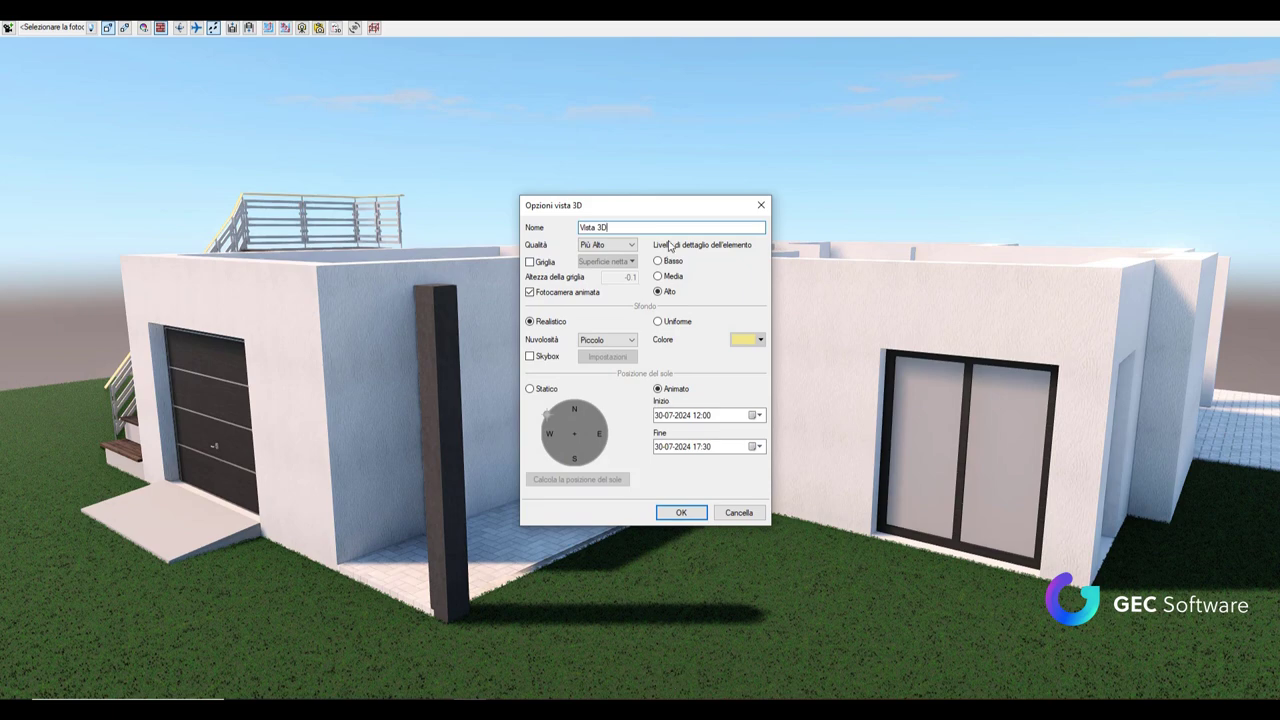
click(759, 206)
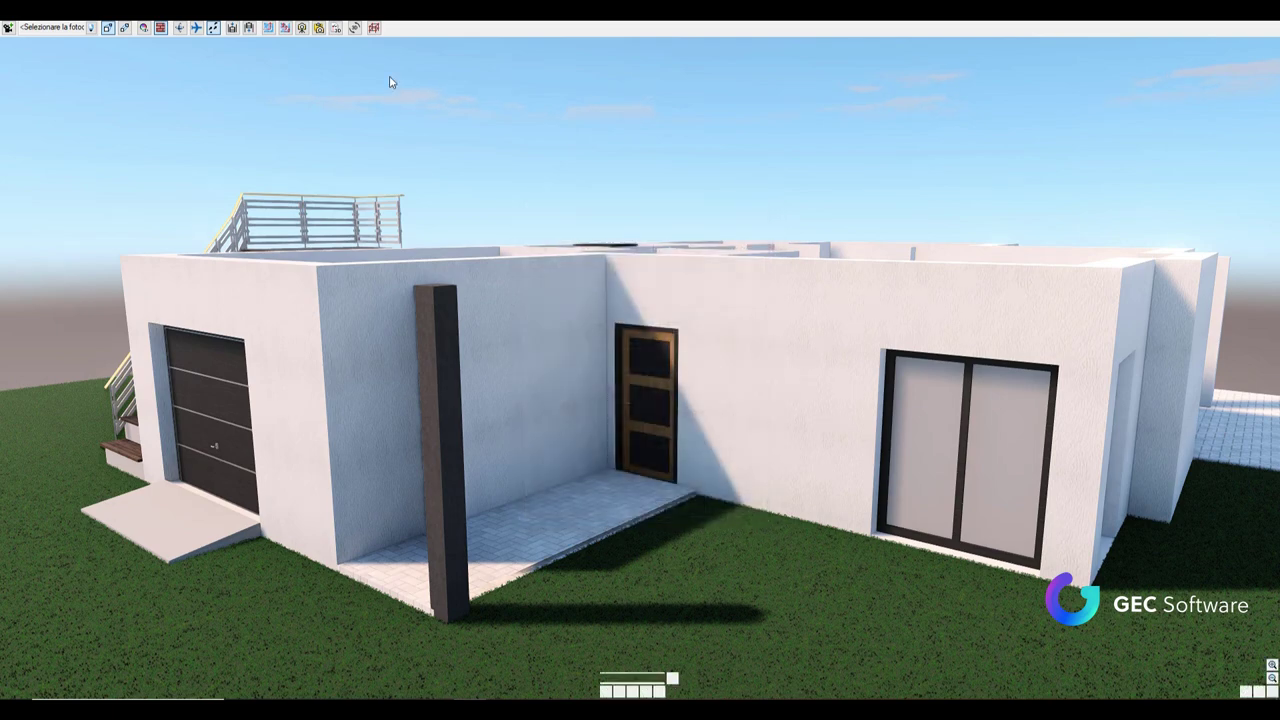